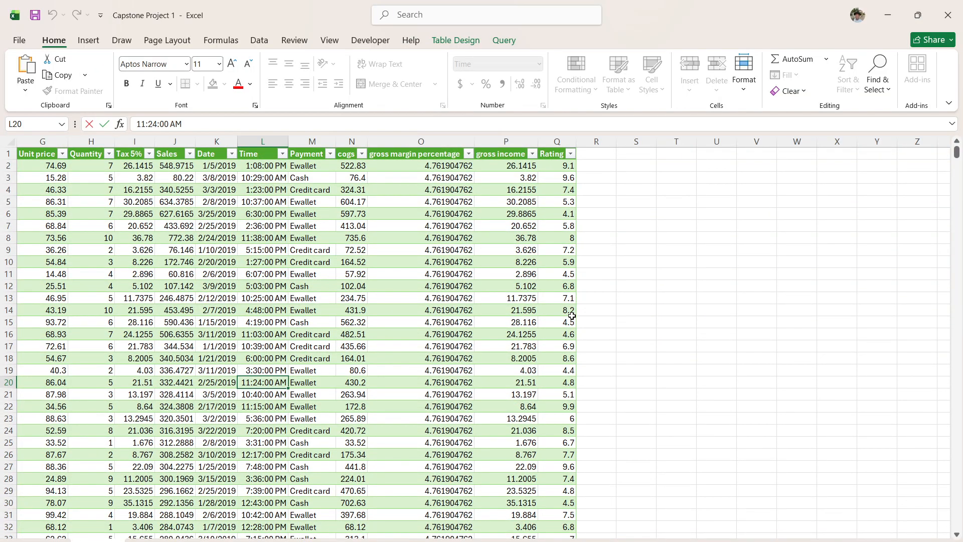
Step: Look through the supermarket sales records, the statistics sheet and the blank sheet, and return to the sales data
{"action": "scroll", "coordinate": [375, 291], "scroll_direction": "down", "scroll_amount": 20}
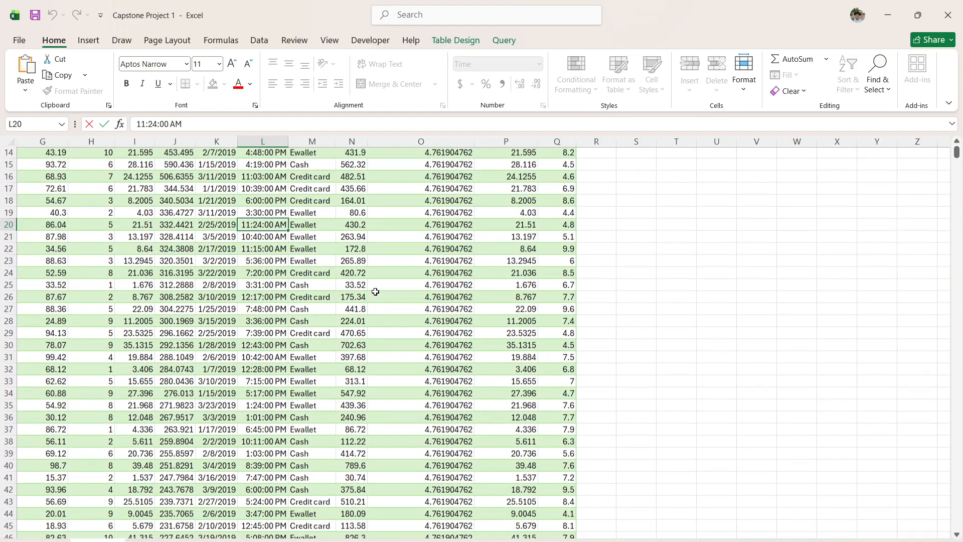
{"action": "scroll", "coordinate": [375, 291], "scroll_direction": "down", "scroll_amount": 9}
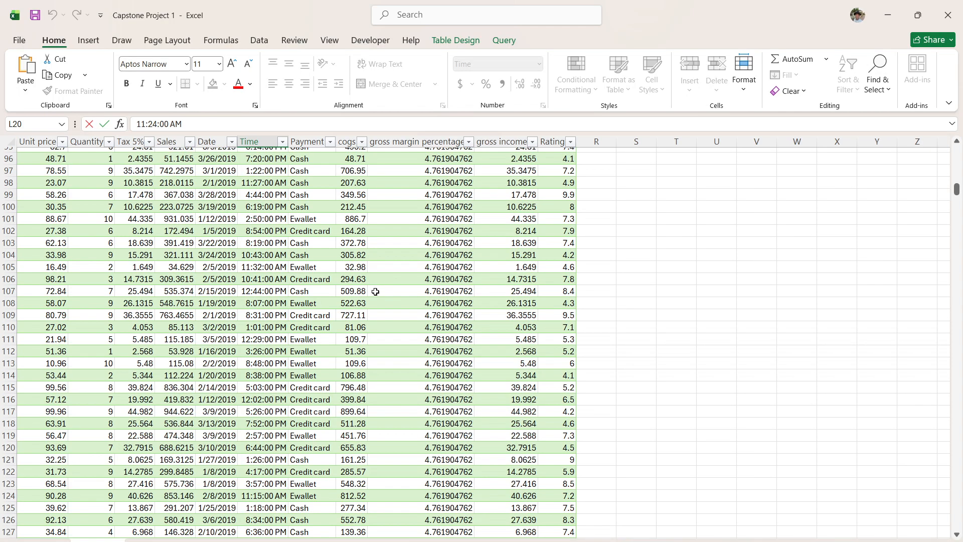
{"action": "scroll", "coordinate": [312, 343], "scroll_direction": "up", "scroll_amount": 6}
{"action": "scroll", "coordinate": [311, 343], "scroll_direction": "up", "scroll_amount": 12}
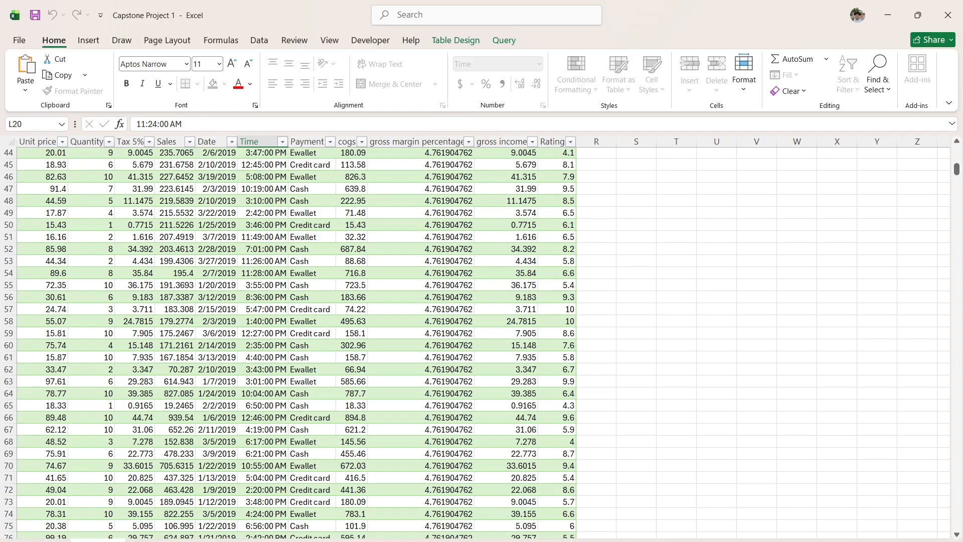
{"action": "left_click", "coordinate": [165, 540]}
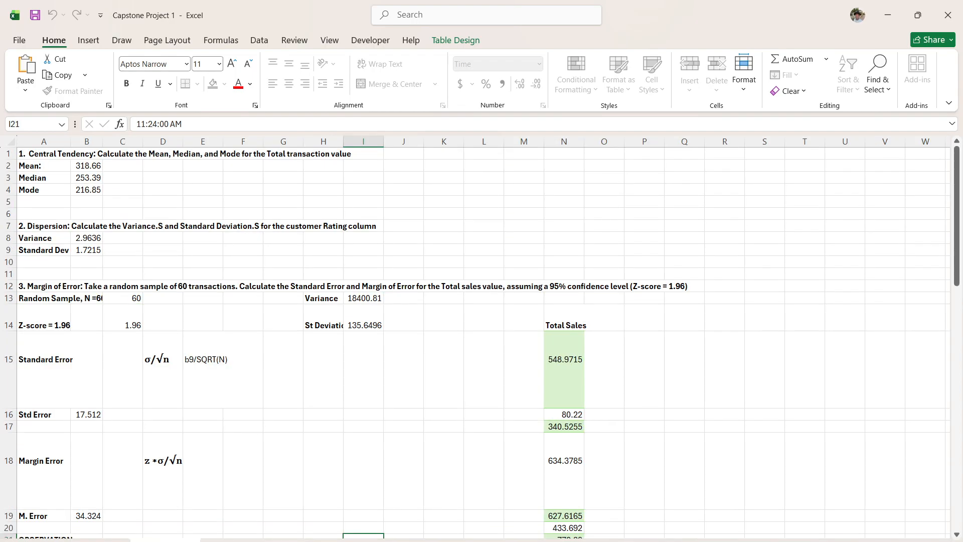
{"action": "left_click", "coordinate": [223, 540]}
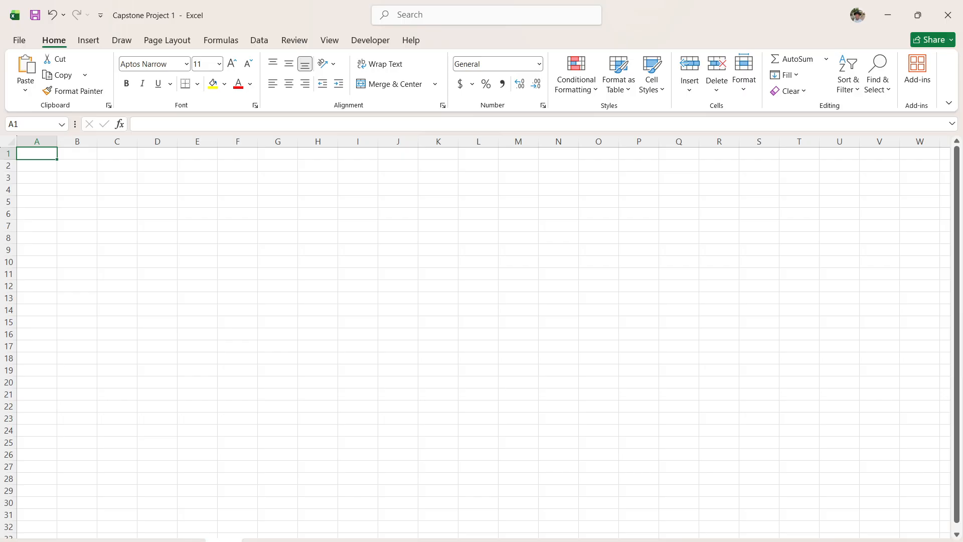
{"action": "left_click", "coordinate": [98, 540]}
{"action": "left_click", "coordinate": [185, 382]}
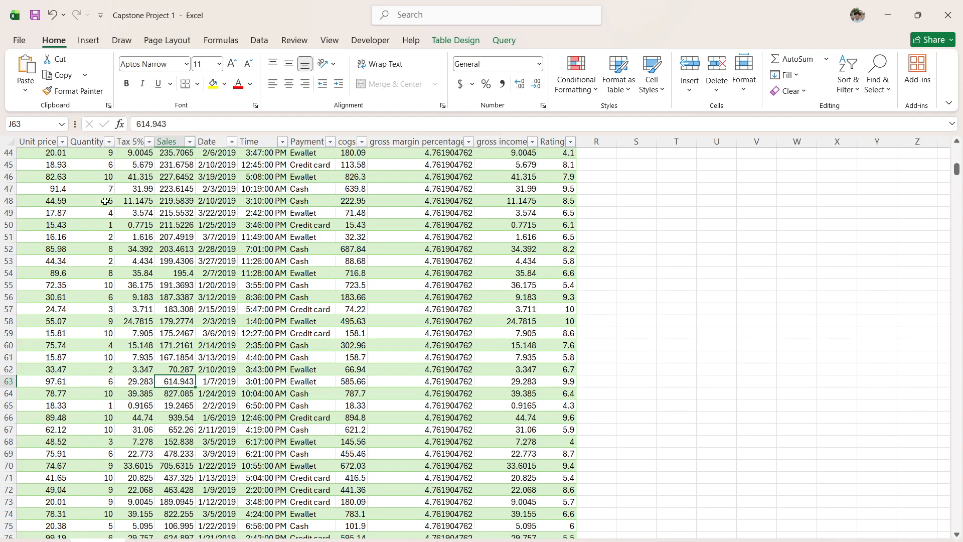
Step: Examine the Invoice ID, Branch, City, Customer Type, Gender and Product line columns of the sales table
{"action": "scroll", "coordinate": [104, 200], "scroll_direction": "left", "scroll_amount": 5}
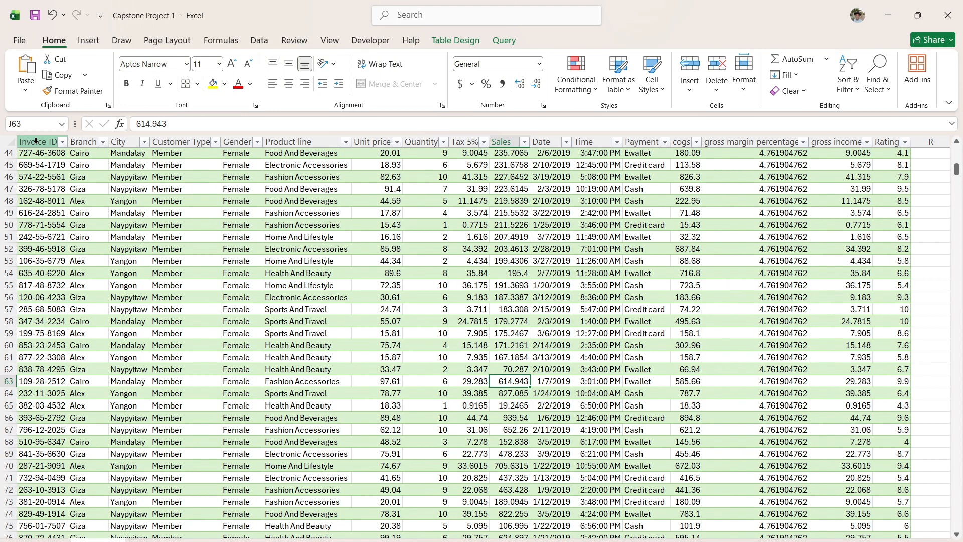
{"action": "left_click", "coordinate": [34, 140]}
{"action": "left_click", "coordinate": [88, 139]}
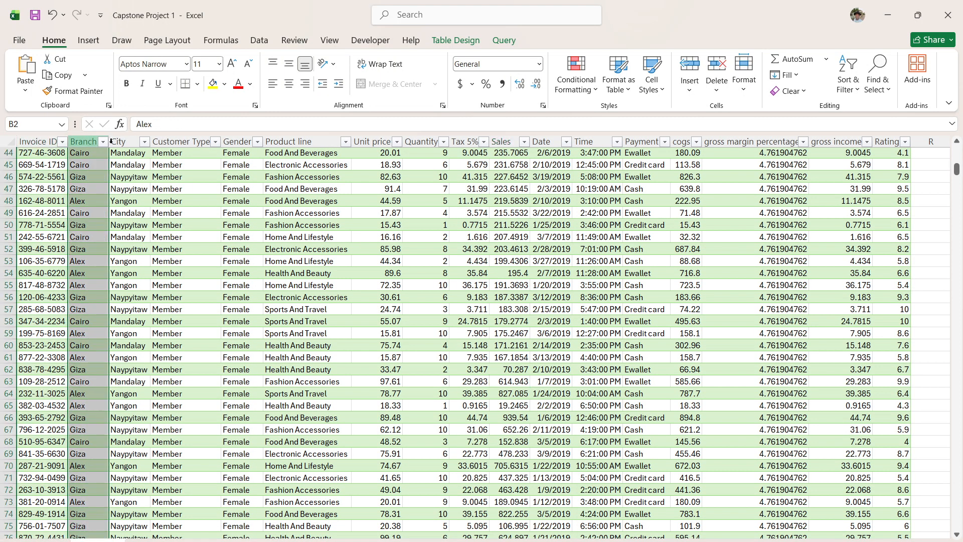
{"action": "left_click", "coordinate": [125, 140]}
{"action": "left_click", "coordinate": [186, 141]}
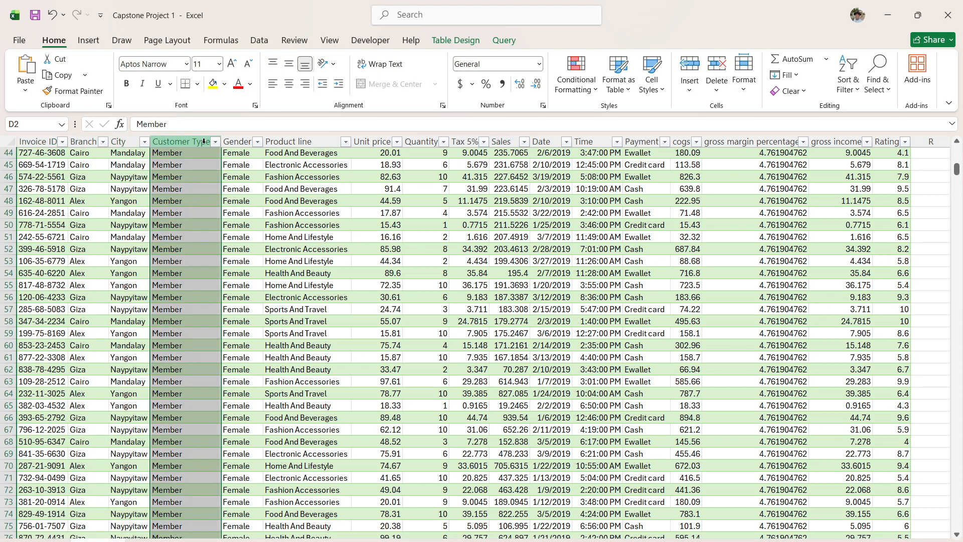
{"action": "left_click", "coordinate": [237, 140]}
{"action": "left_click", "coordinate": [286, 141]}
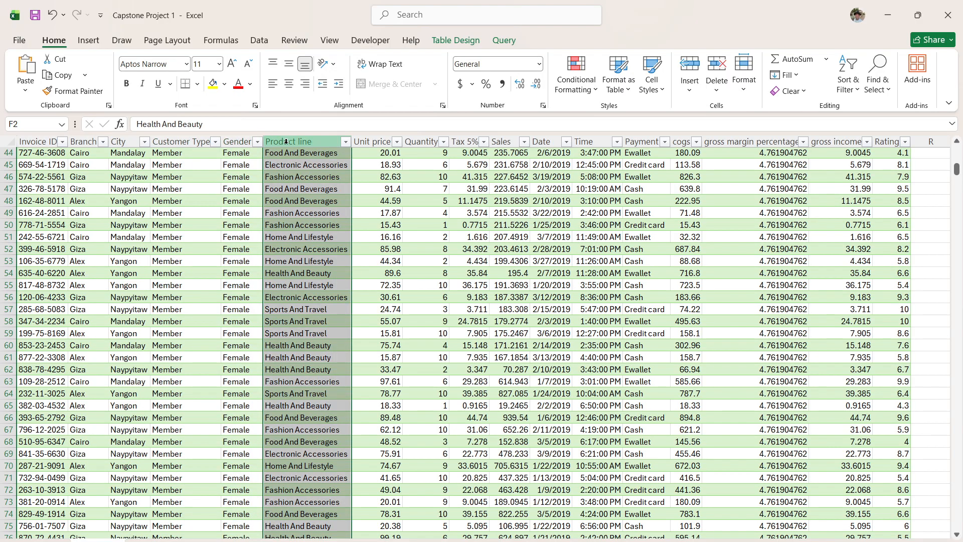
Step: Examine the Rating, gross margin percentage, Sales, Payment, Quantity, Product line and Tax 5% columns of the sales table
{"action": "scroll", "coordinate": [402, 226], "scroll_direction": "right", "scroll_amount": 6}
{"action": "scroll", "coordinate": [351, 170], "scroll_direction": "right", "scroll_amount": 1}
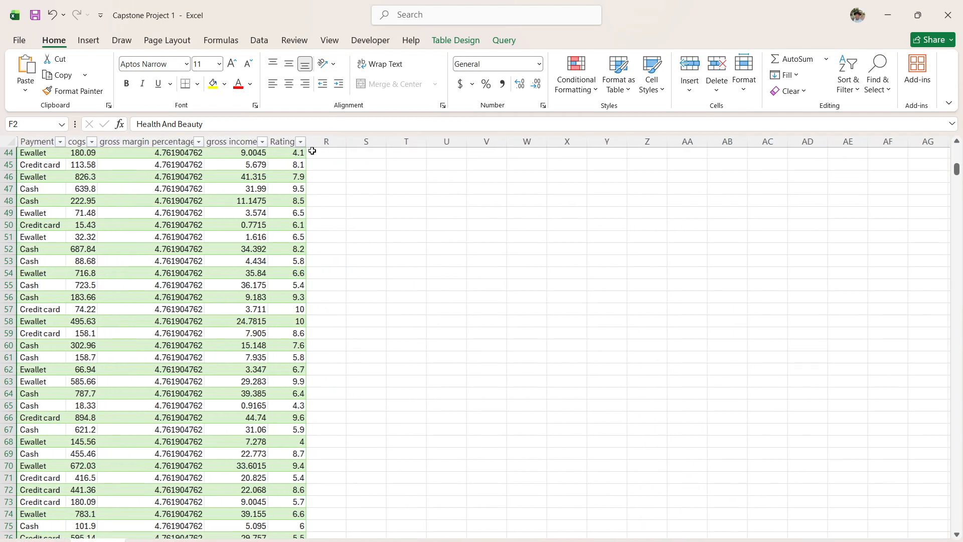
{"action": "left_click", "coordinate": [281, 139]}
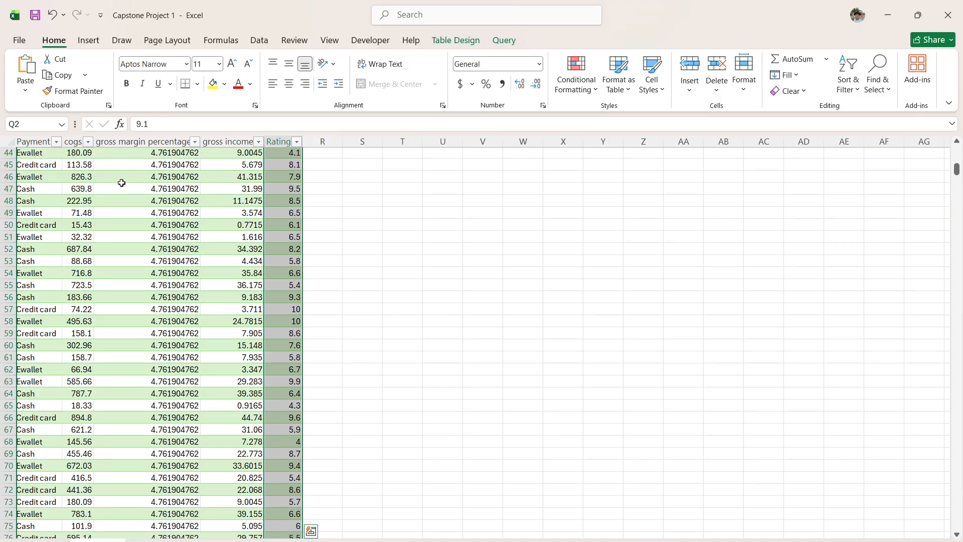
{"action": "left_click", "coordinate": [145, 141]}
{"action": "scroll", "coordinate": [145, 142], "scroll_direction": "left", "scroll_amount": 1}
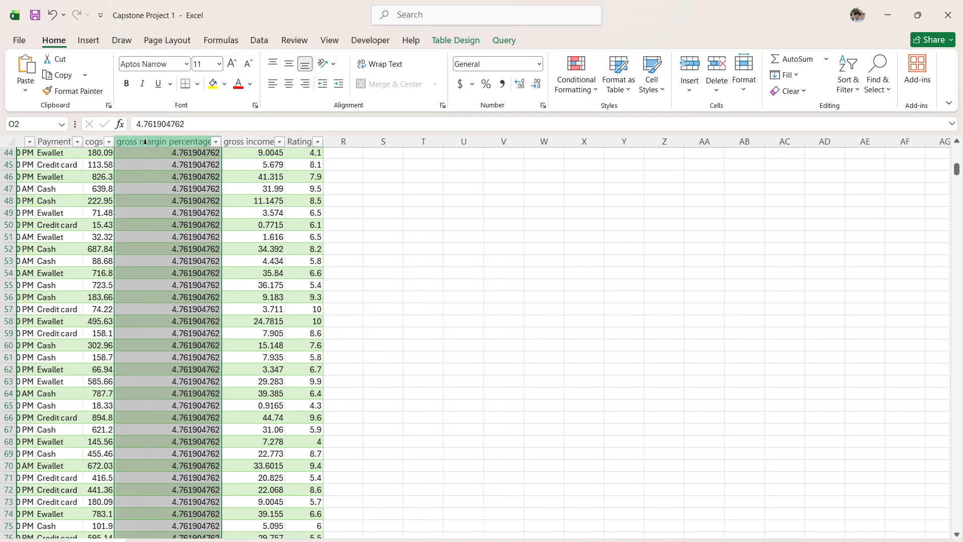
{"action": "scroll", "coordinate": [145, 142], "scroll_direction": "left", "scroll_amount": 5}
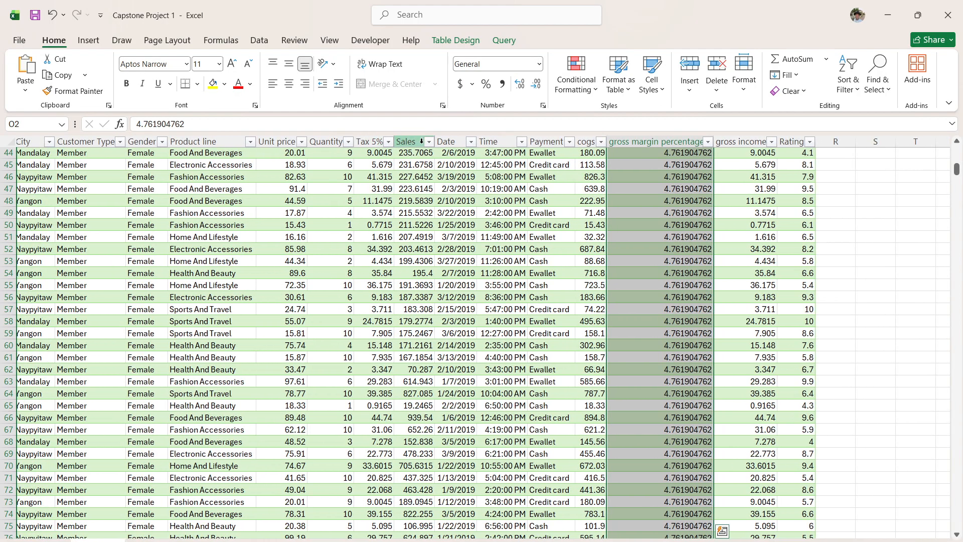
{"action": "left_click", "coordinate": [422, 141]}
{"action": "left_click", "coordinate": [549, 141]}
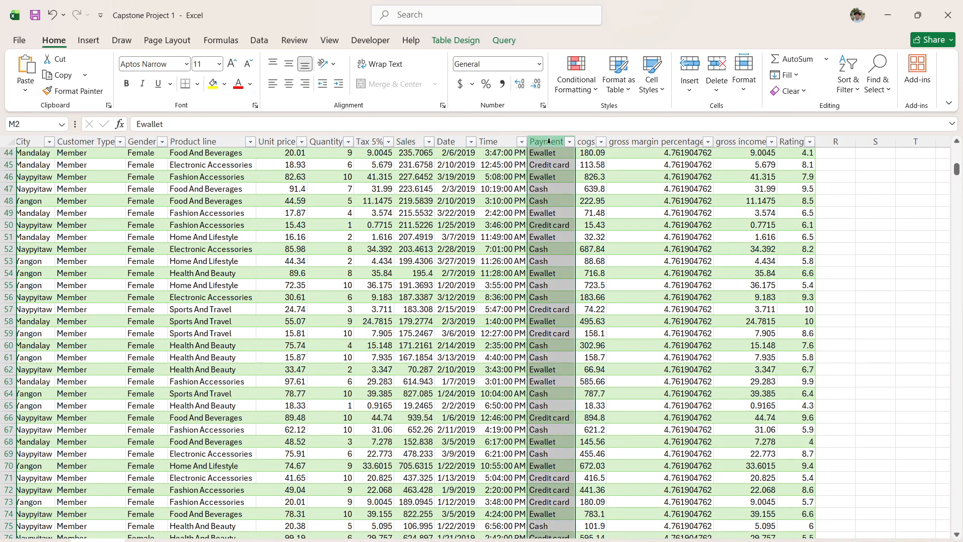
{"action": "left_click", "coordinate": [327, 142]}
{"action": "left_click", "coordinate": [226, 143]}
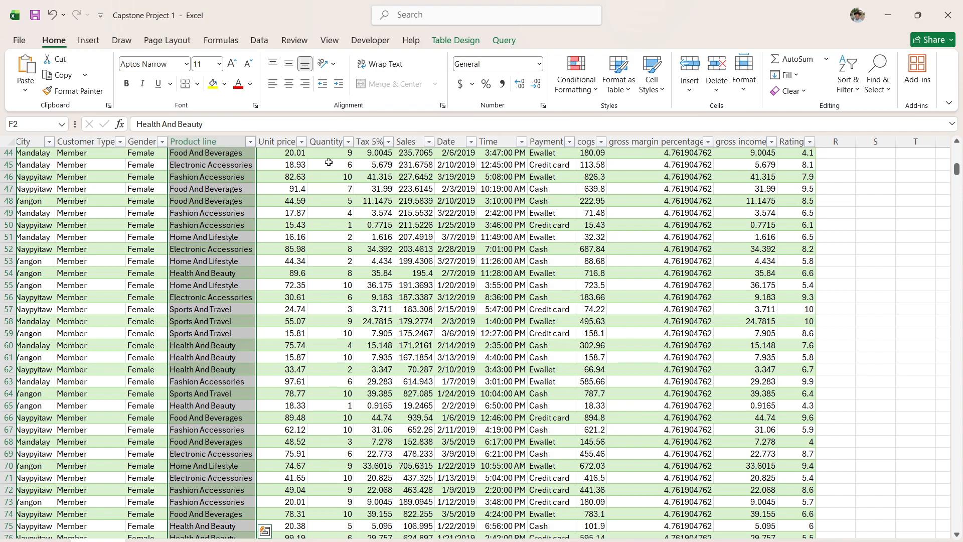
{"action": "left_click", "coordinate": [373, 138]}
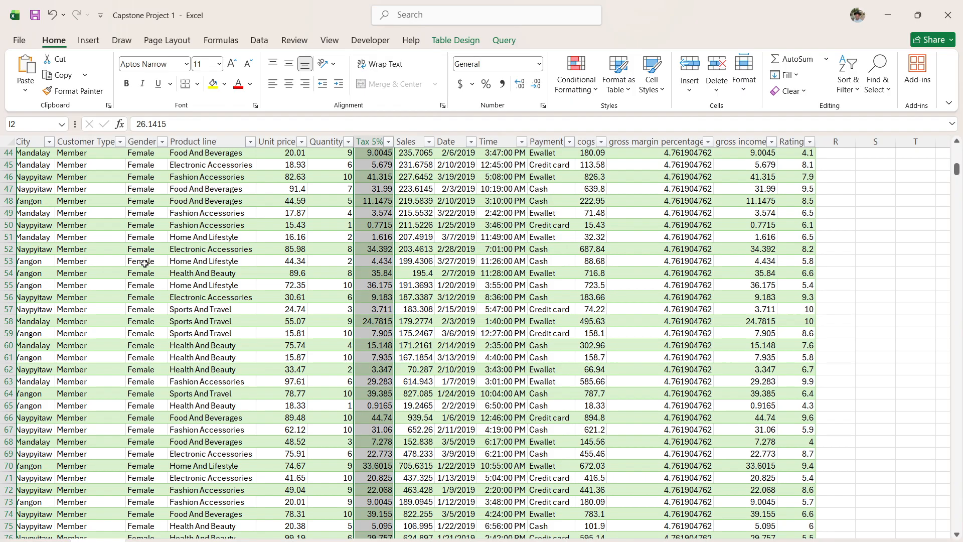
Step: Insert a PivotTable based on the SuperMarket_Analysis table on a new worksheet
{"action": "left_click", "coordinate": [219, 249]}
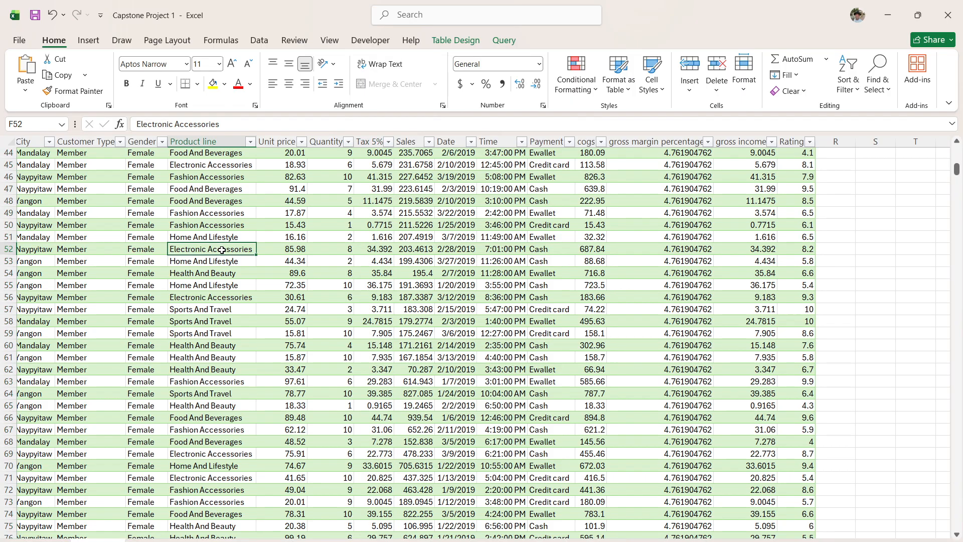
{"action": "left_click", "coordinate": [90, 42]}
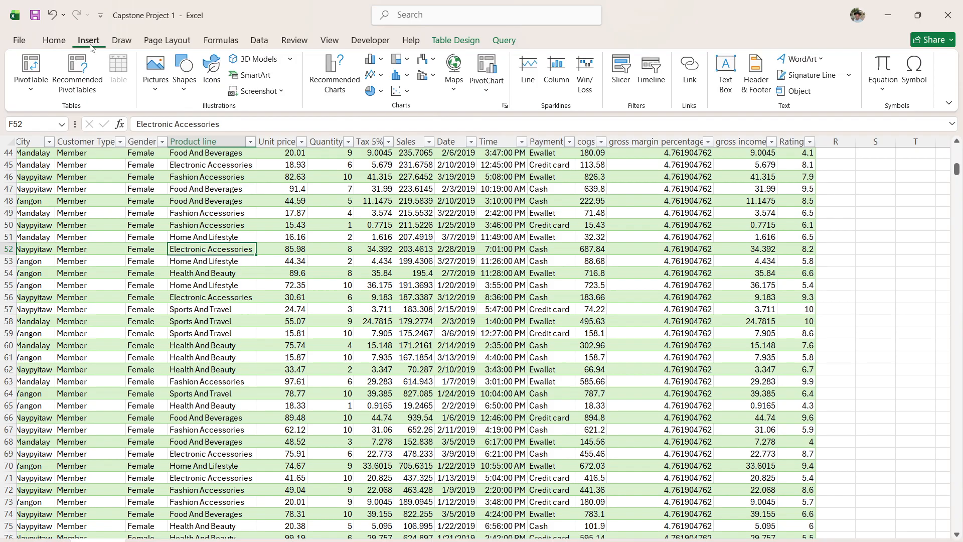
{"action": "left_click", "coordinate": [38, 83]}
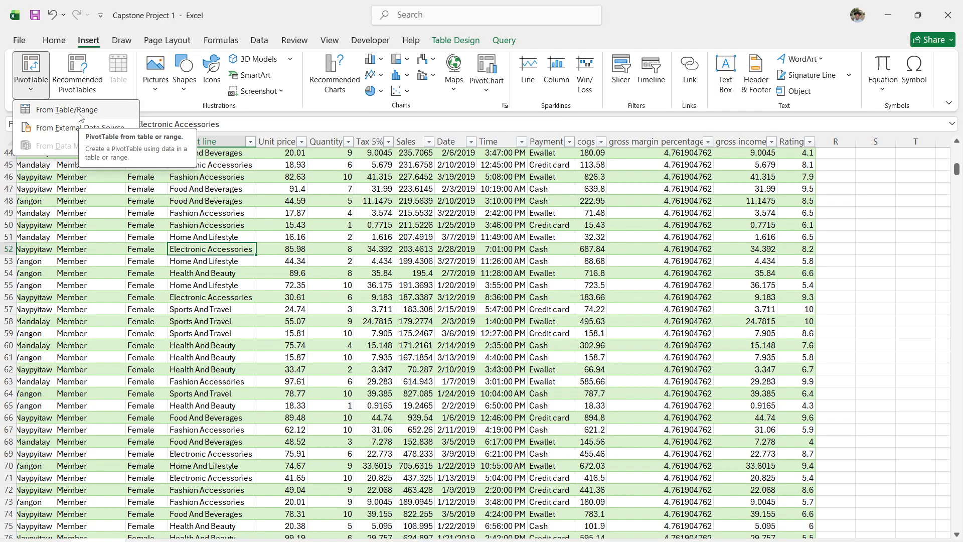
{"action": "left_click", "coordinate": [82, 116]}
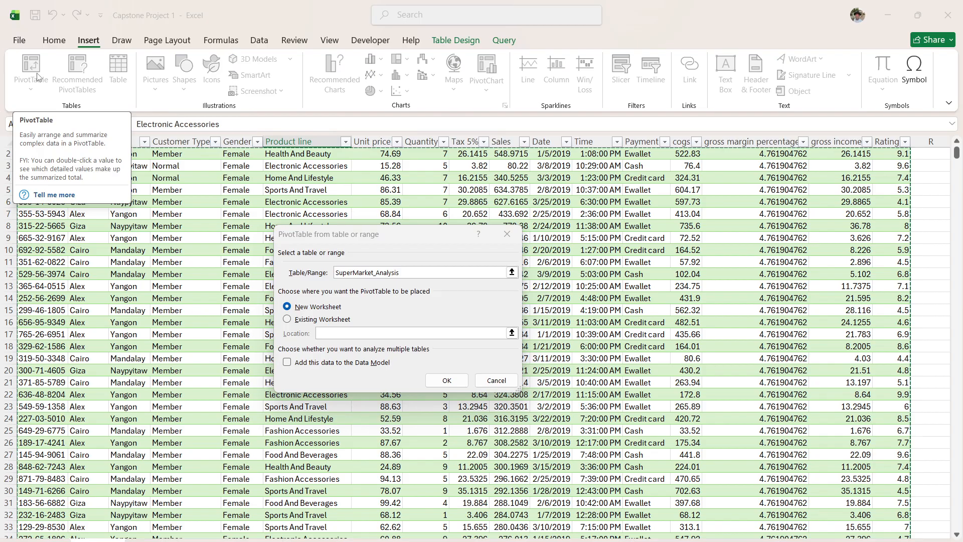
{"action": "left_click", "coordinate": [457, 382]}
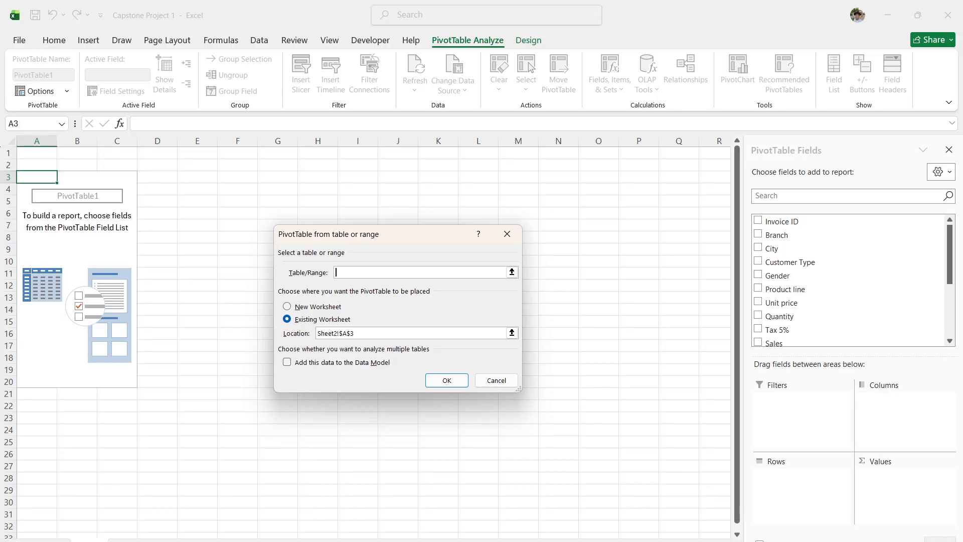
{"action": "type", "text": "Clean_Data"}
{"action": "key", "text": "ctrl+a"}
{"action": "left_click", "coordinate": [452, 382]}
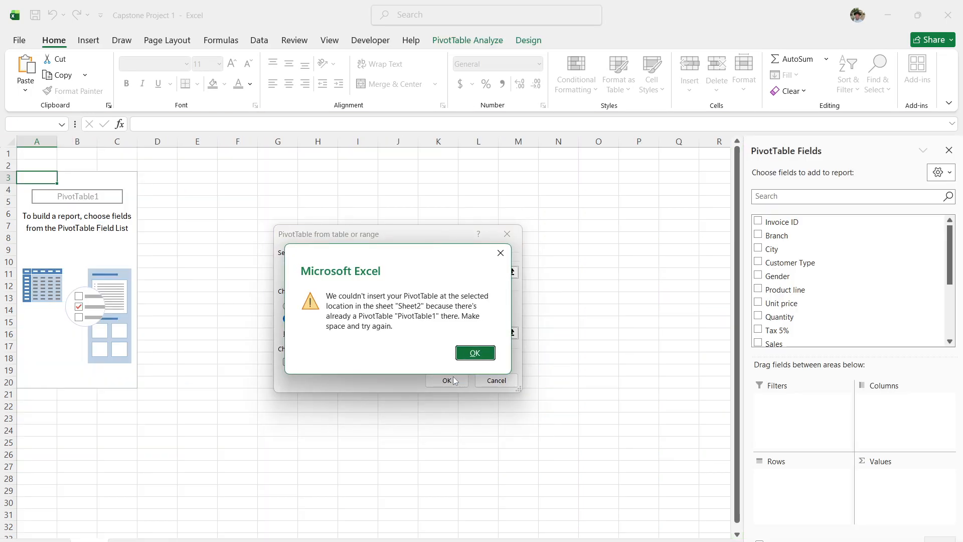
{"action": "left_click", "coordinate": [501, 252]}
{"action": "key", "text": "Escape"}
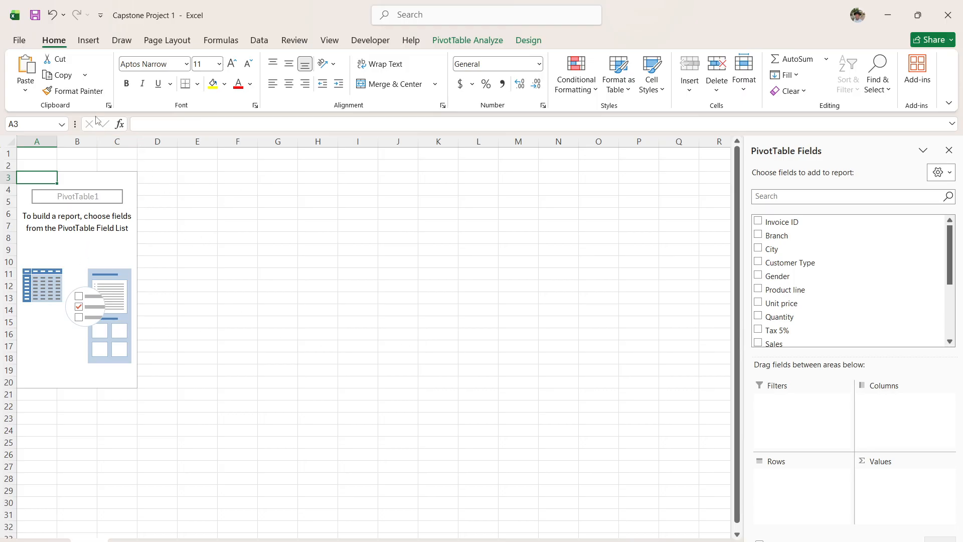
{"action": "left_click", "coordinate": [140, 540]}
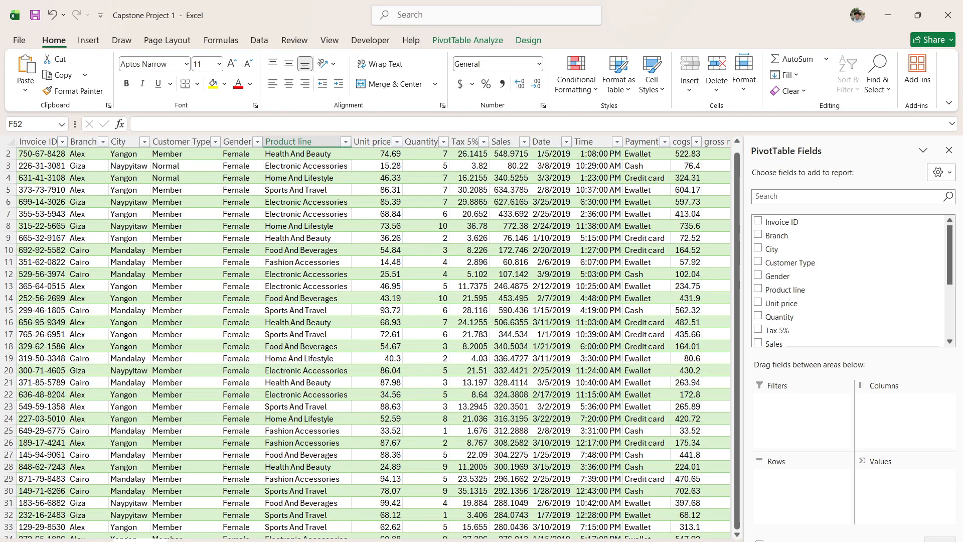
{"action": "left_click", "coordinate": [181, 260]}
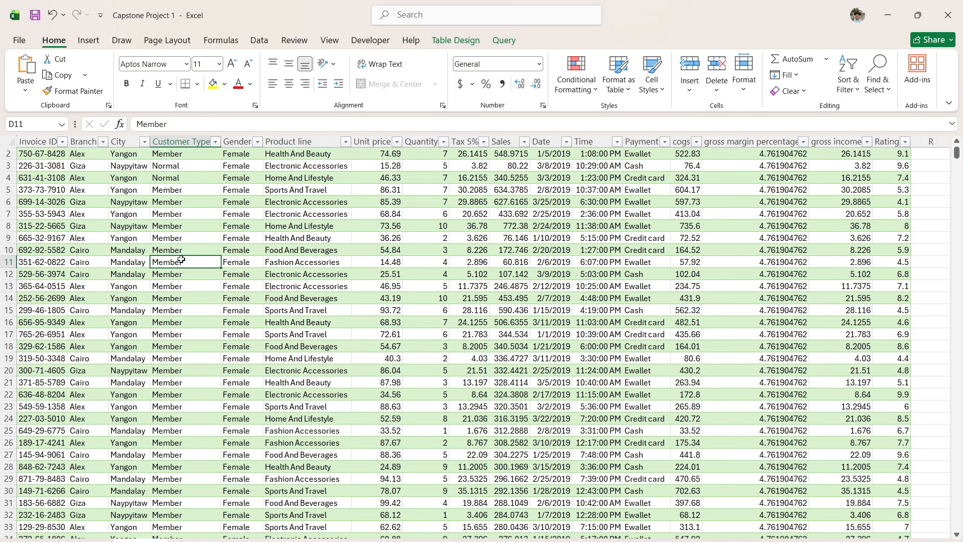
{"action": "left_click", "coordinate": [87, 44]}
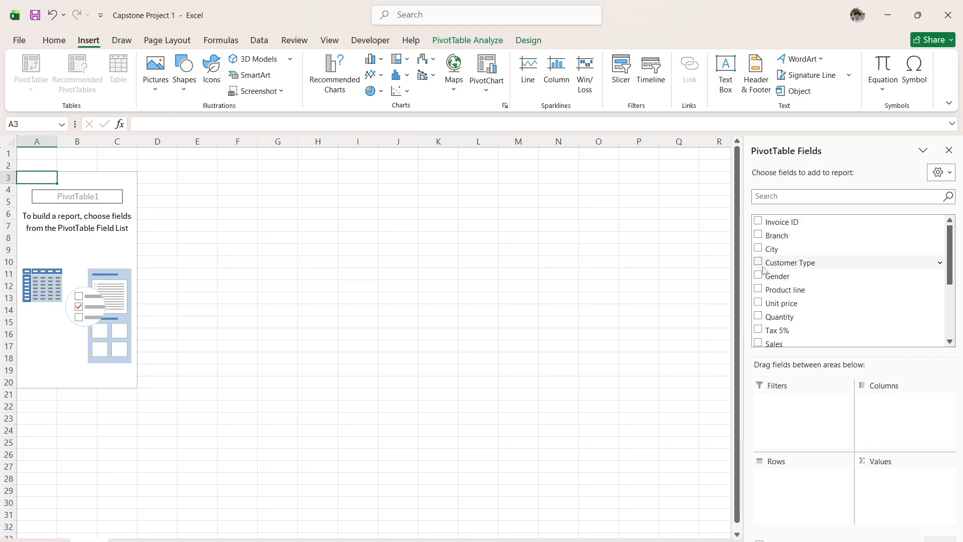
Step: Summarize the sum of Quantity by Gender in the PivotTable, with Gender as rows and Quantity as values
{"action": "left_click", "coordinate": [759, 316]}
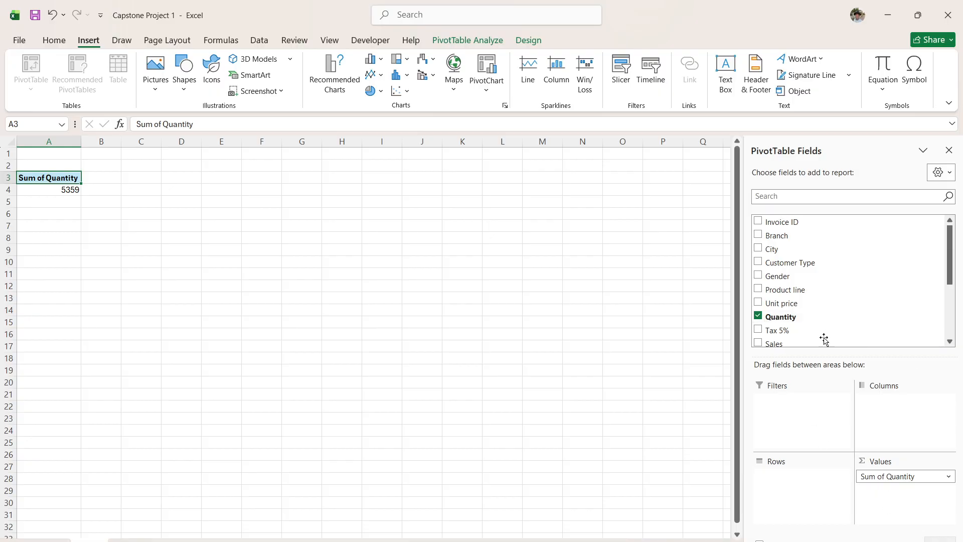
{"action": "left_click", "coordinate": [759, 276]}
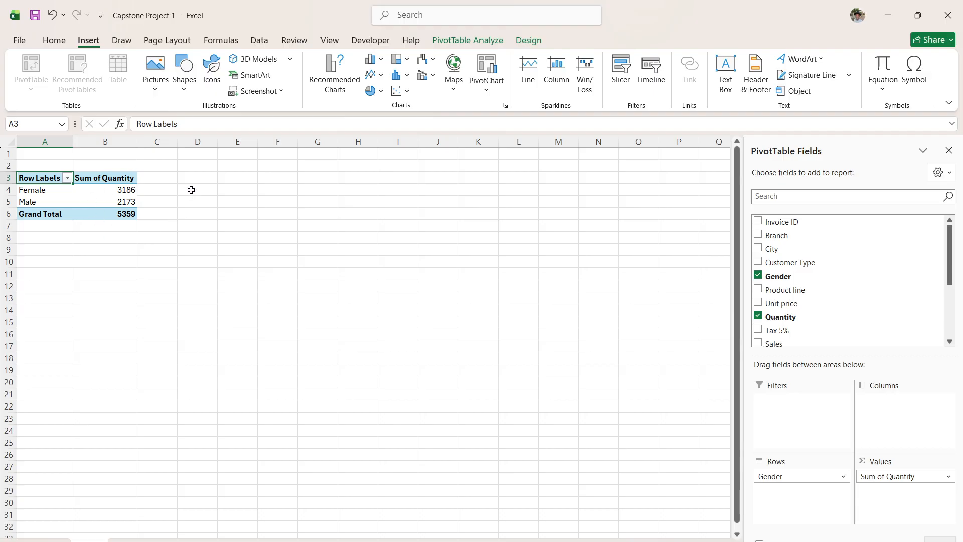
Step: Insert a clustered column PivotChart from the gender quantity PivotTable after previewing the line, bar and pie chart types
{"action": "left_click", "coordinate": [108, 193]}
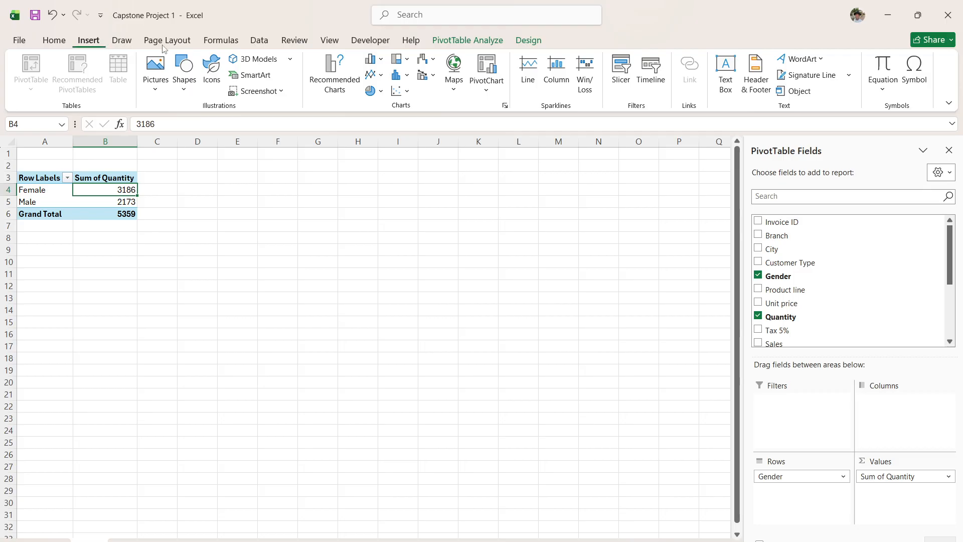
{"action": "left_click", "coordinate": [487, 77]}
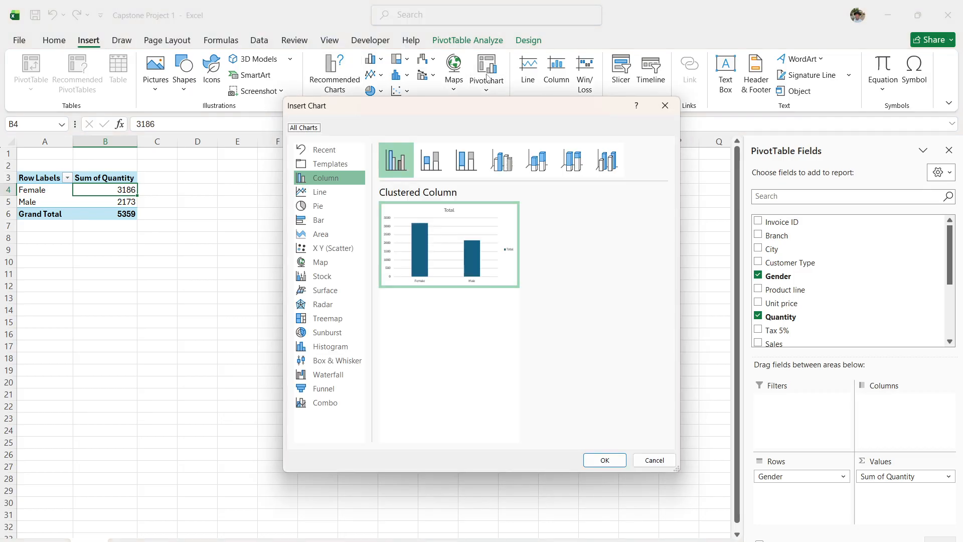
{"action": "mouse_move", "coordinate": [449, 255]}
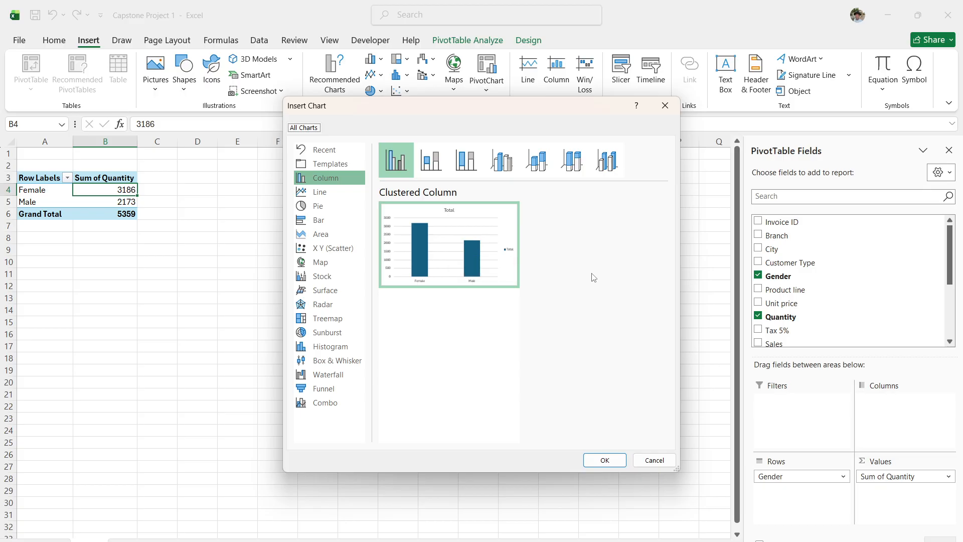
{"action": "left_click", "coordinate": [324, 195]}
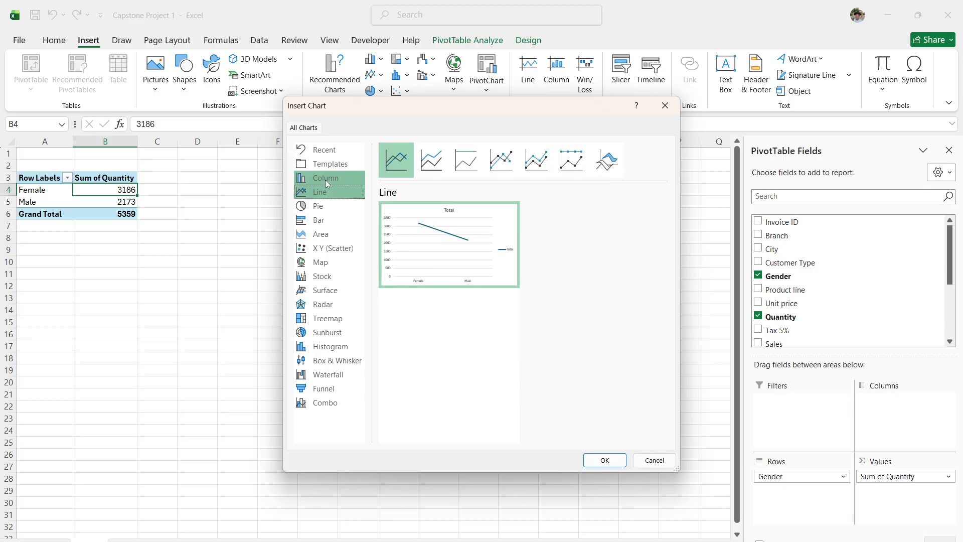
{"action": "left_click", "coordinate": [326, 179]}
{"action": "left_click", "coordinate": [327, 222]}
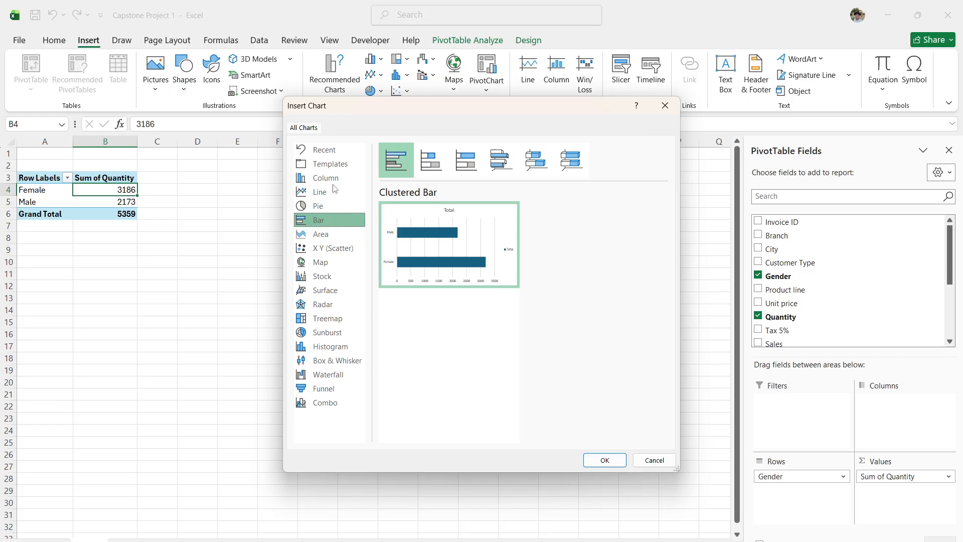
{"action": "left_click", "coordinate": [329, 206]}
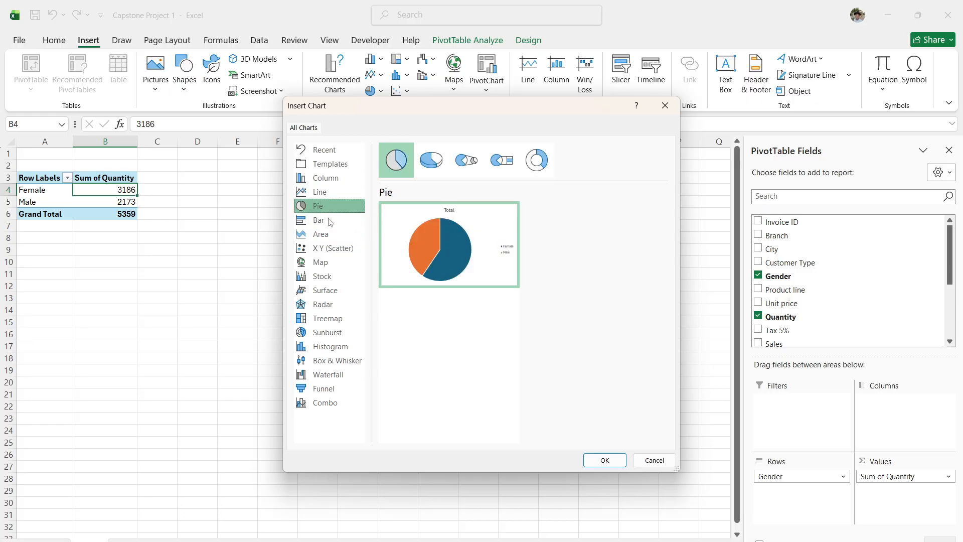
{"action": "left_click", "coordinate": [332, 233]}
{"action": "left_click", "coordinate": [328, 183]}
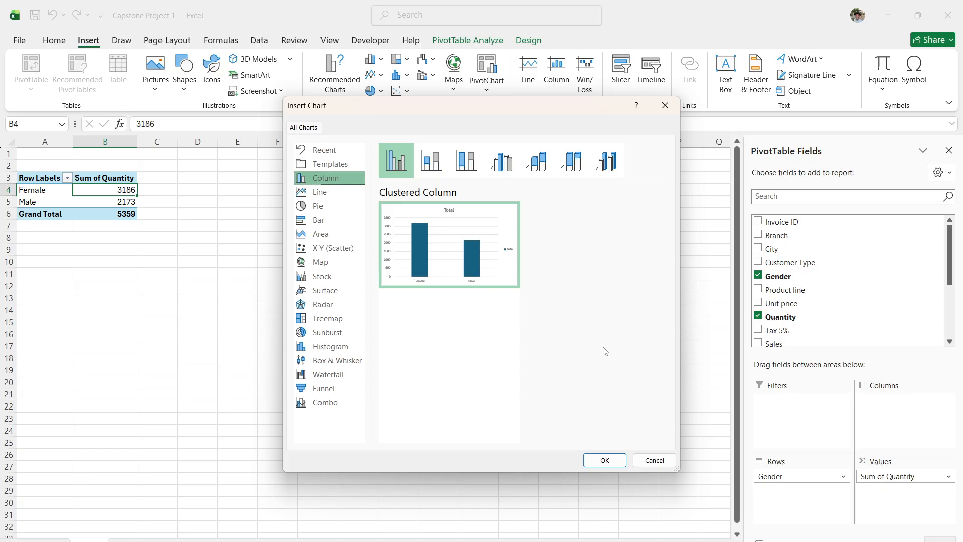
{"action": "left_click", "coordinate": [608, 461]}
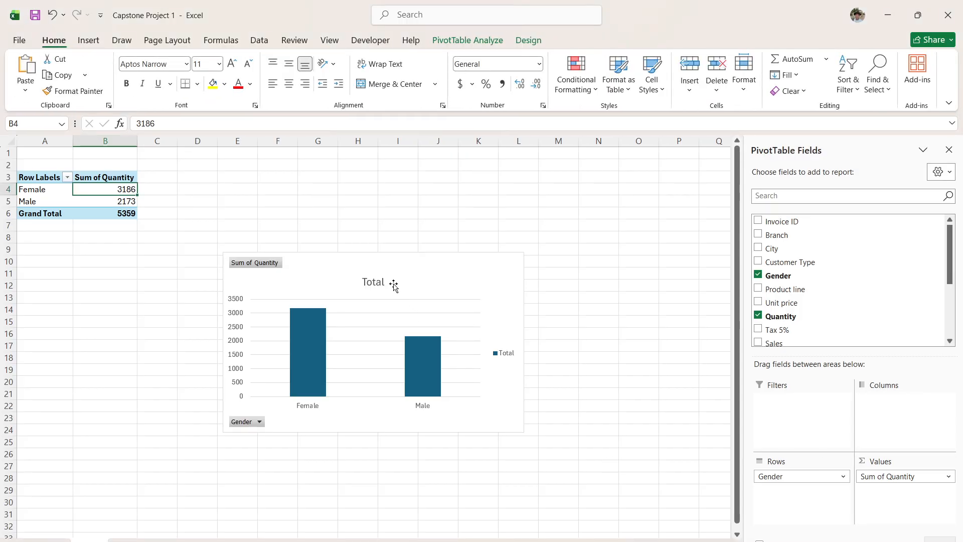
Step: Title the PivotChart "Quantity By Gender" and move the chart directly below the PivotTable
{"action": "left_click", "coordinate": [371, 286]}
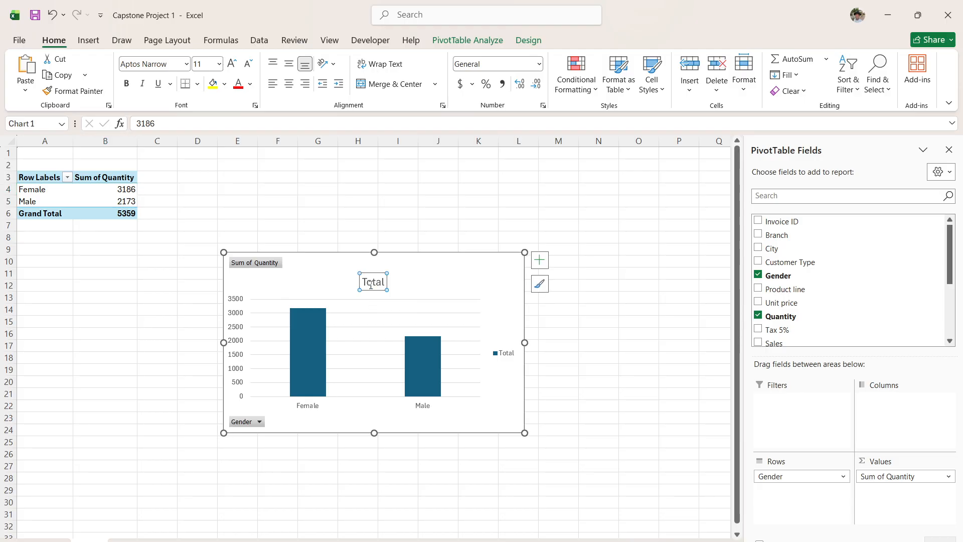
{"action": "double_click", "coordinate": [371, 286]}
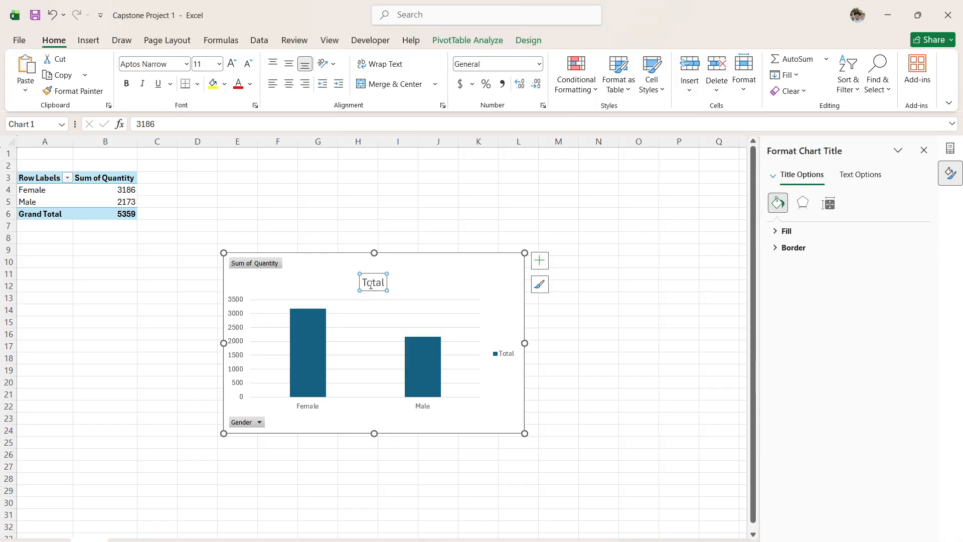
{"action": "type", "text": "Quan"}
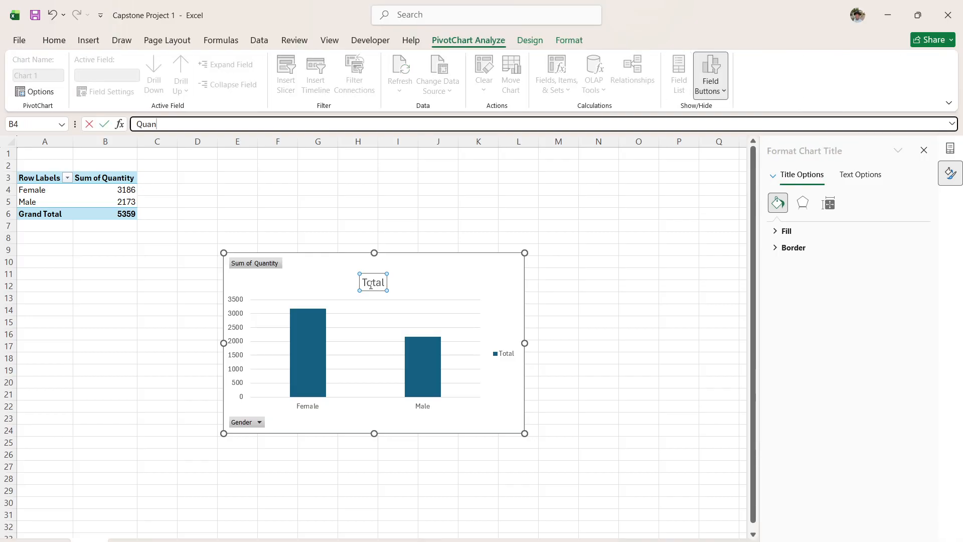
{"action": "type", "text": "tity By Gender"}
{"action": "left_click_drag", "start_coordinate": [205, 125], "coordinate": [129, 121]}
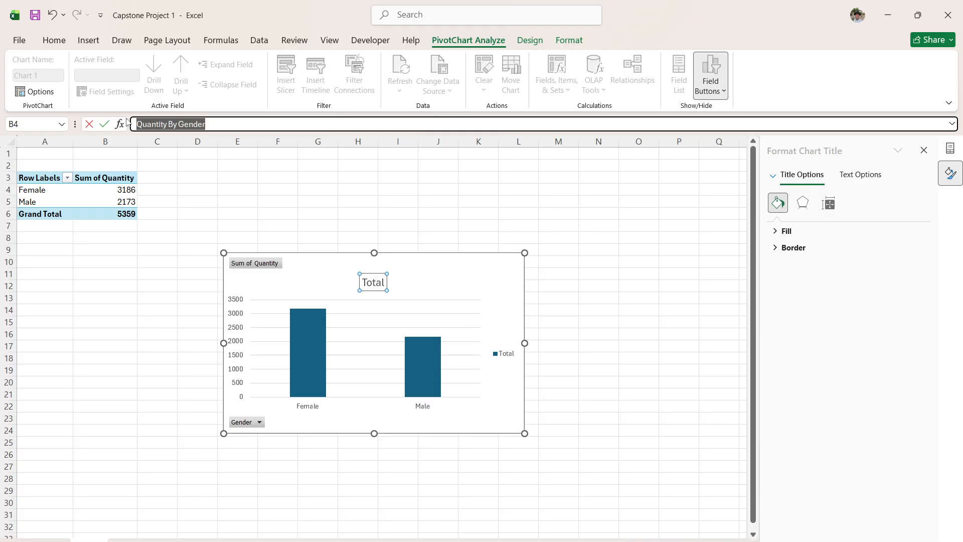
{"action": "left_click", "coordinate": [423, 288]}
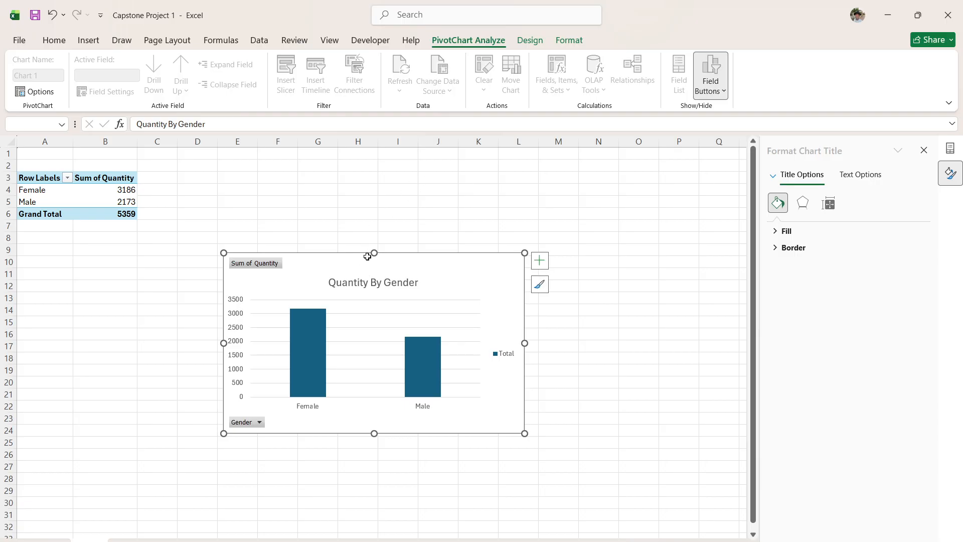
{"action": "left_click", "coordinate": [340, 275]}
{"action": "left_click_drag", "start_coordinate": [340, 275], "coordinate": [149, 260]}
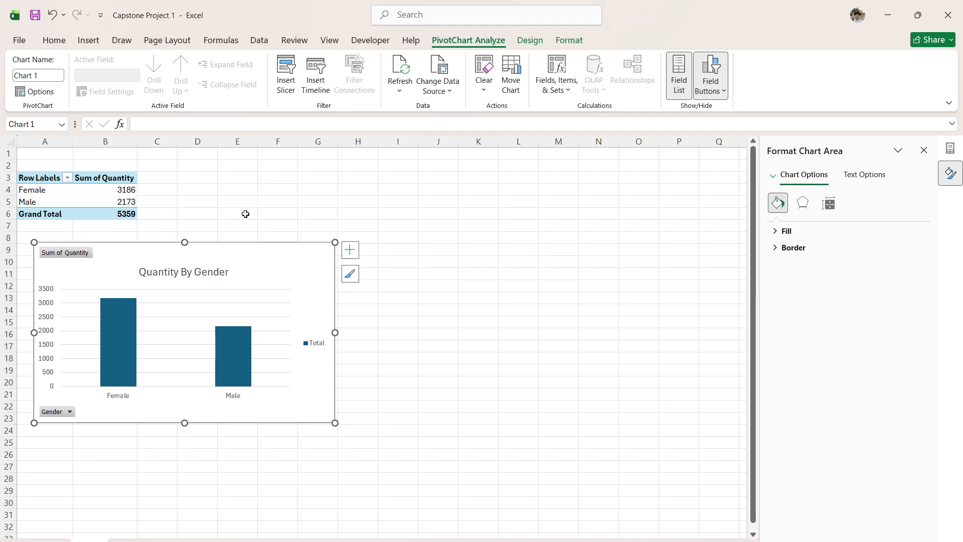
Step: Summarize the PivotTable's Quantity values by Count
{"action": "left_click", "coordinate": [124, 190]}
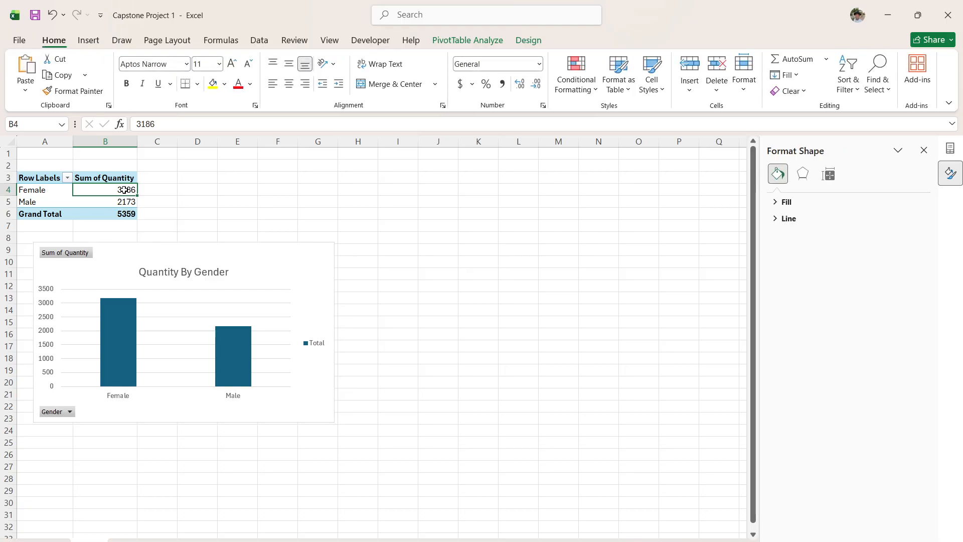
{"action": "right_click", "coordinate": [125, 190]}
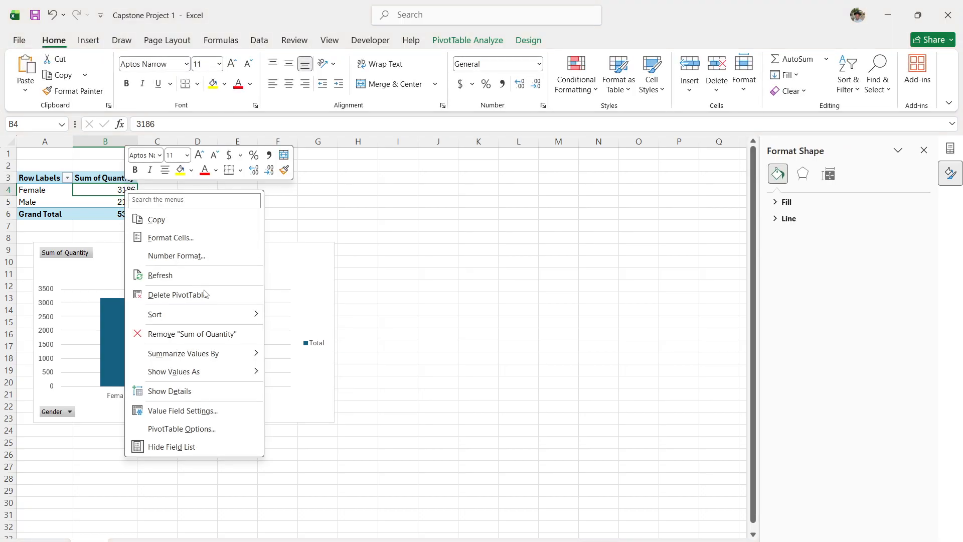
{"action": "mouse_move", "coordinate": [226, 359]}
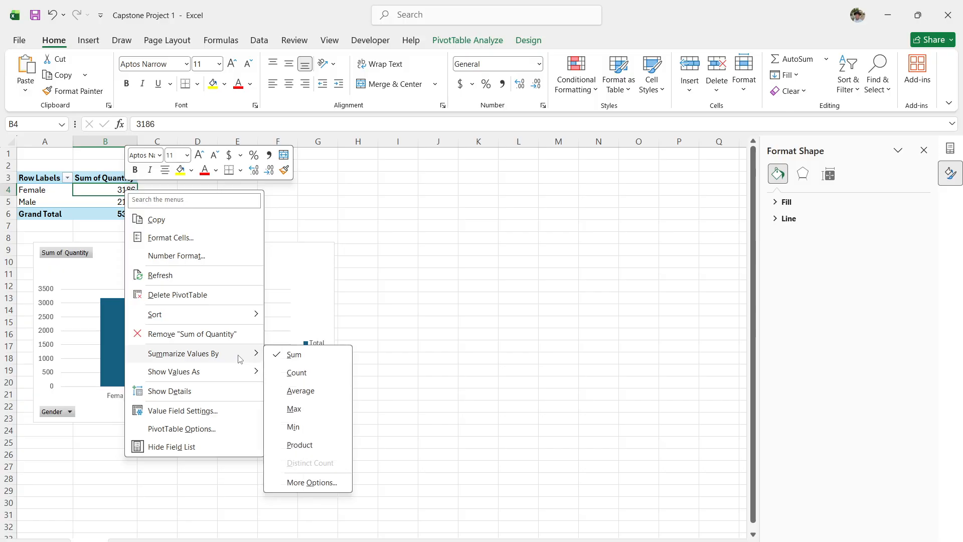
{"action": "left_click", "coordinate": [307, 373]}
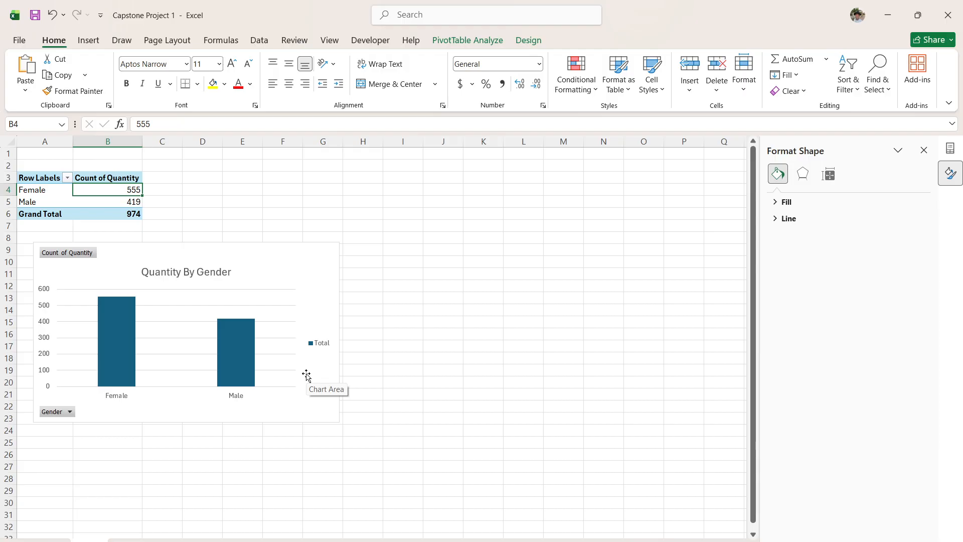
Step: Switch the summary of the PivotTable's Quantity values back to Sum
{"action": "right_click", "coordinate": [129, 187]}
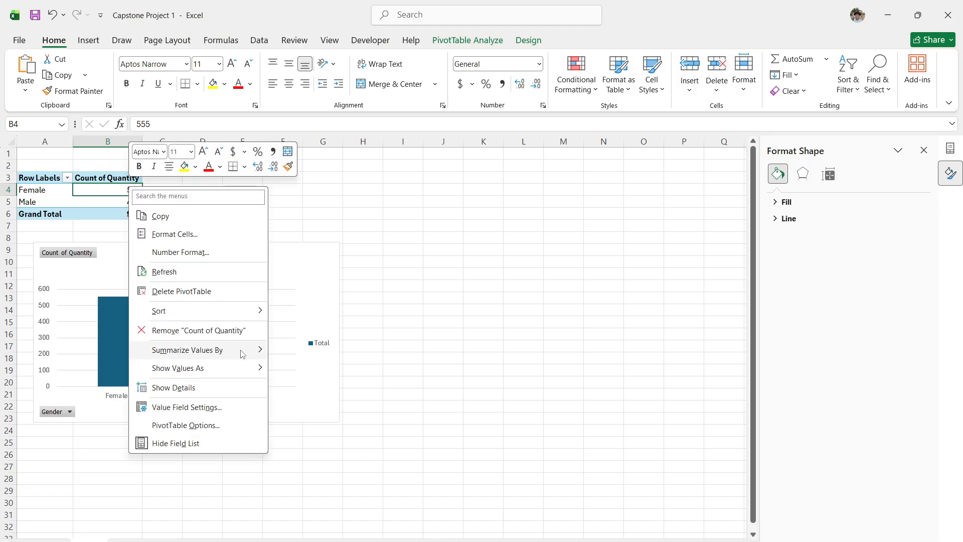
{"action": "mouse_move", "coordinate": [241, 351]}
{"action": "left_click", "coordinate": [299, 351]}
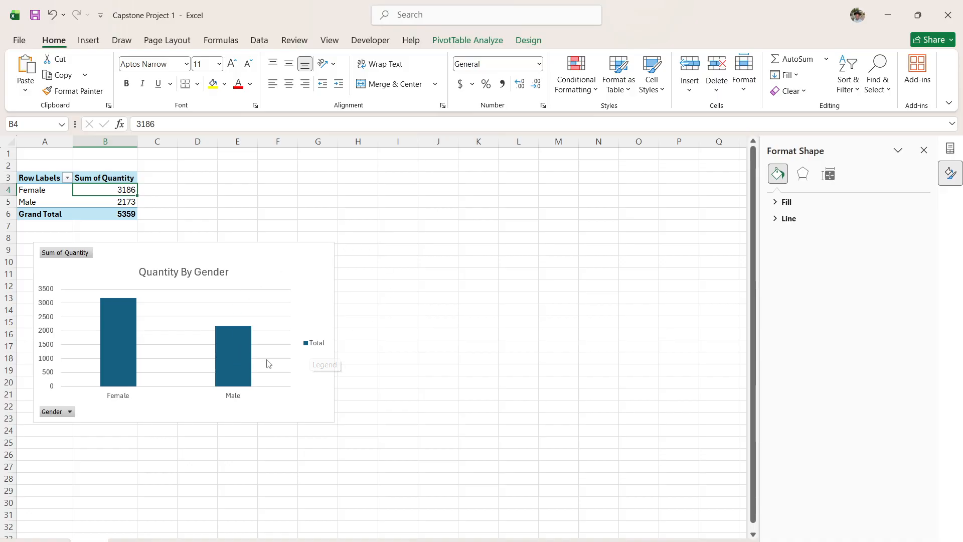
Step: Rename the PivotTable's worksheet with the copied chart title text
{"action": "double_click", "coordinate": [90, 541]}
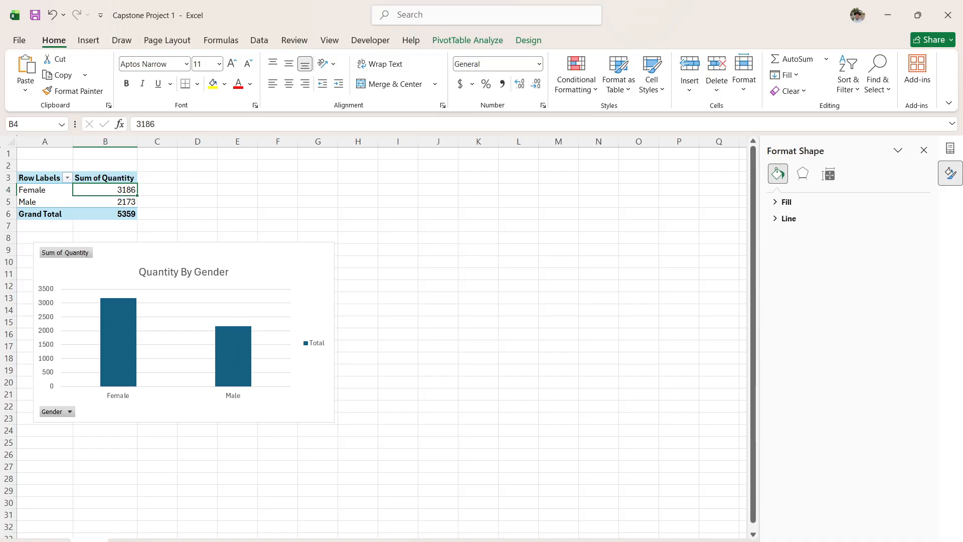
{"action": "key", "text": "ctrl+v"}
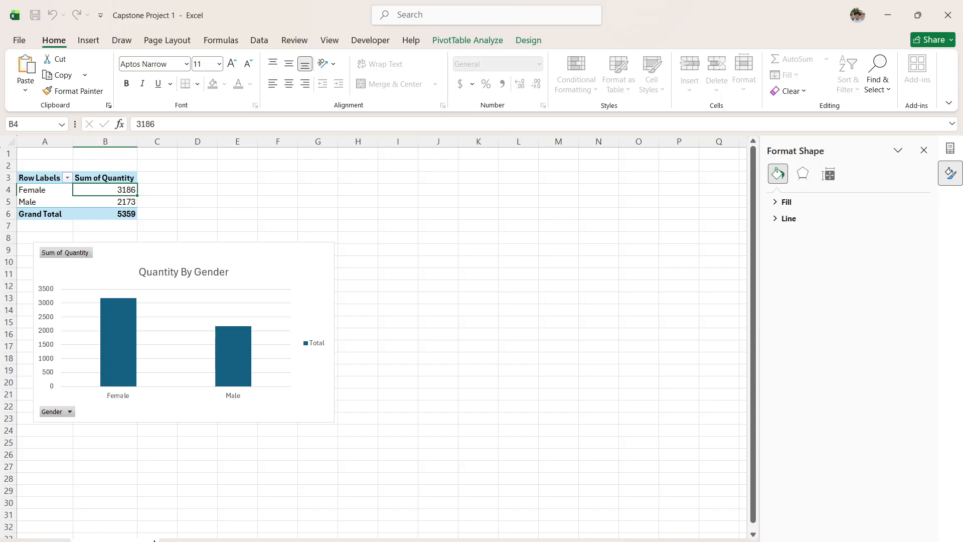
{"action": "key", "text": "Return"}
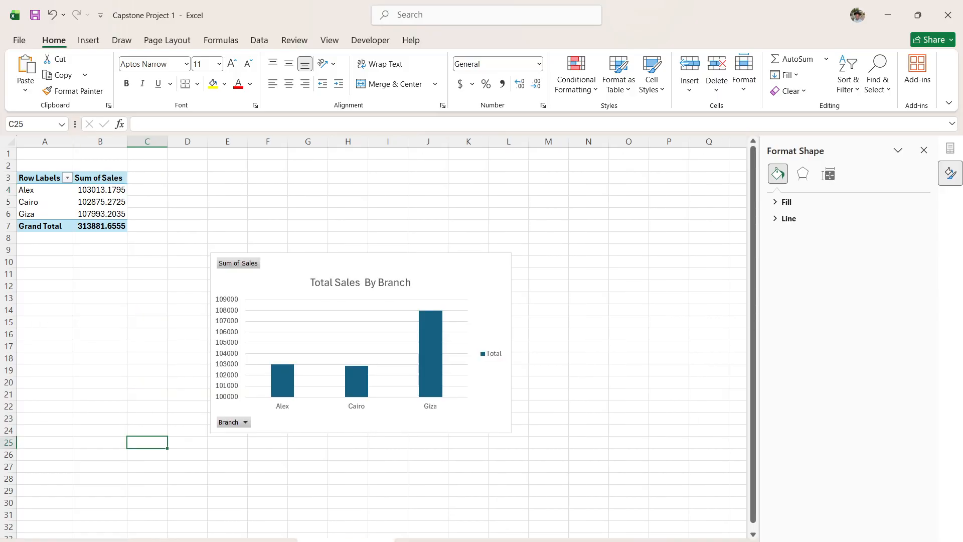
Step: Examine the Giza bar in the Total Sales By Branch chart and the Member and Normal bars in the Total Sales By Customer Type chart
{"action": "left_click", "coordinate": [344, 336]}
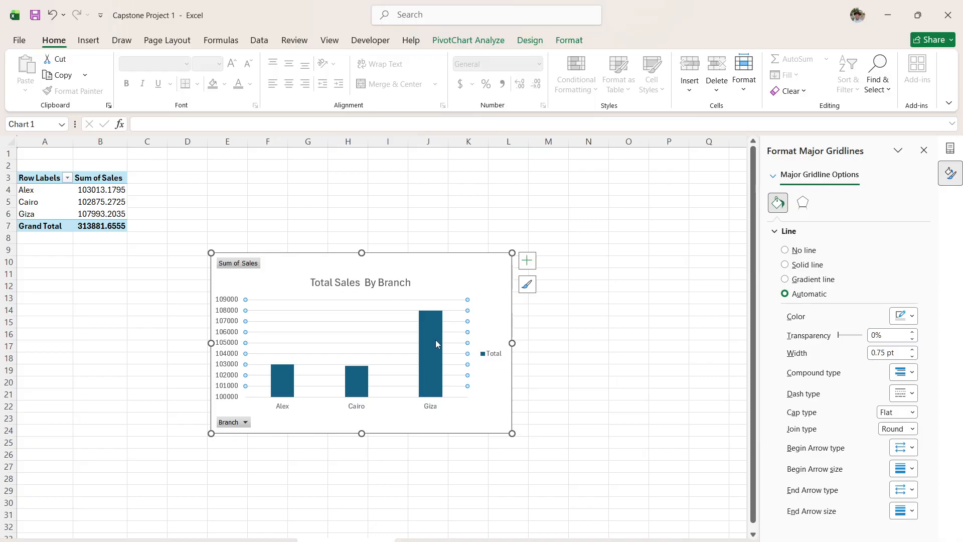
{"action": "mouse_move", "coordinate": [436, 340]}
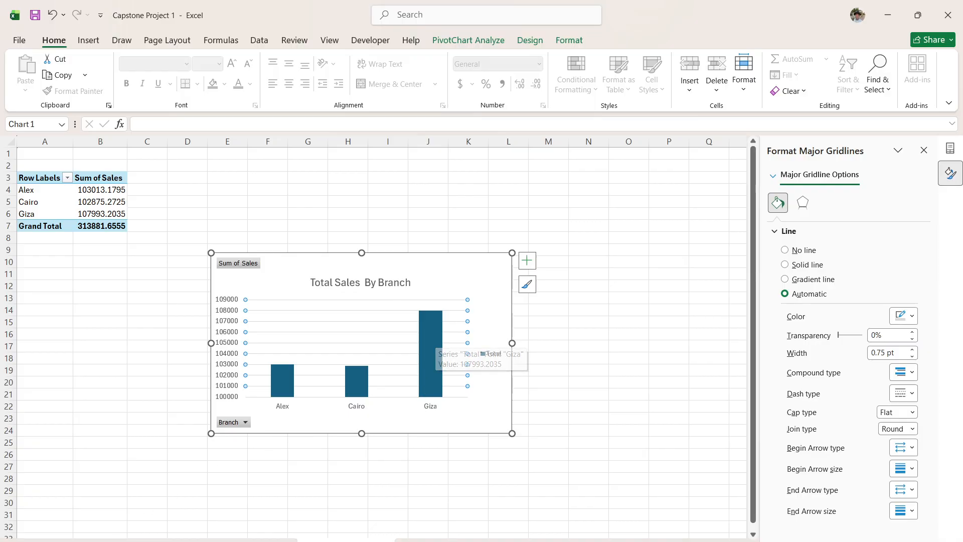
{"action": "key", "text": "ctrl+Page_Down"}
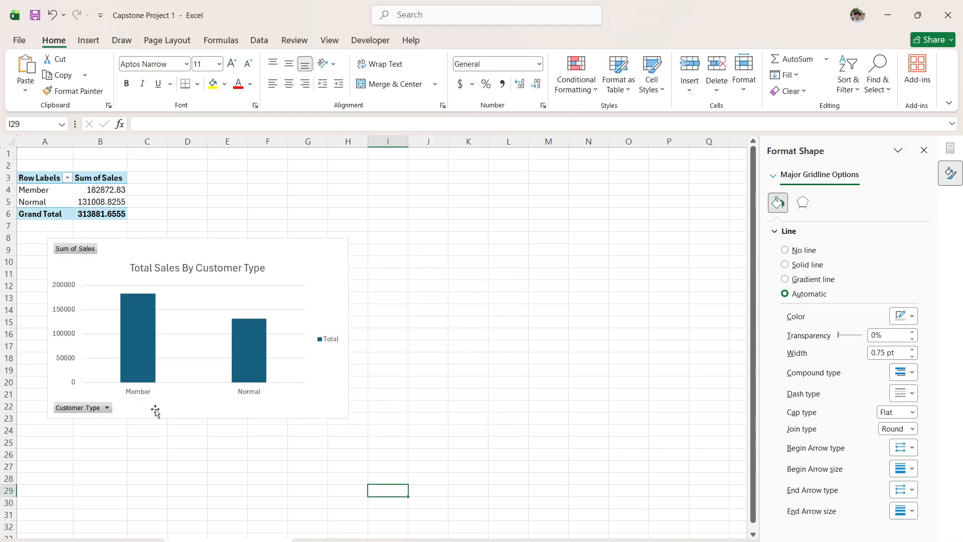
{"action": "mouse_move", "coordinate": [143, 352]}
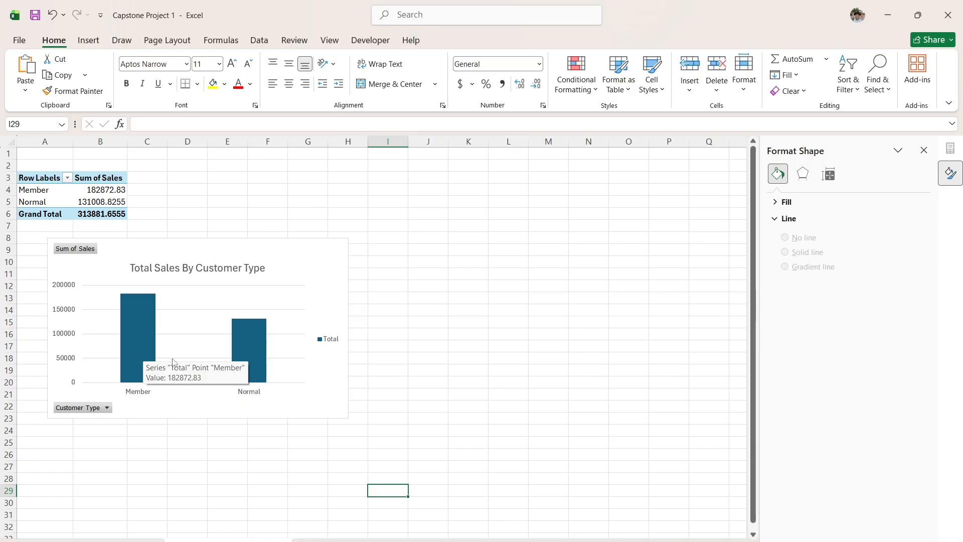
{"action": "mouse_move", "coordinate": [131, 370]}
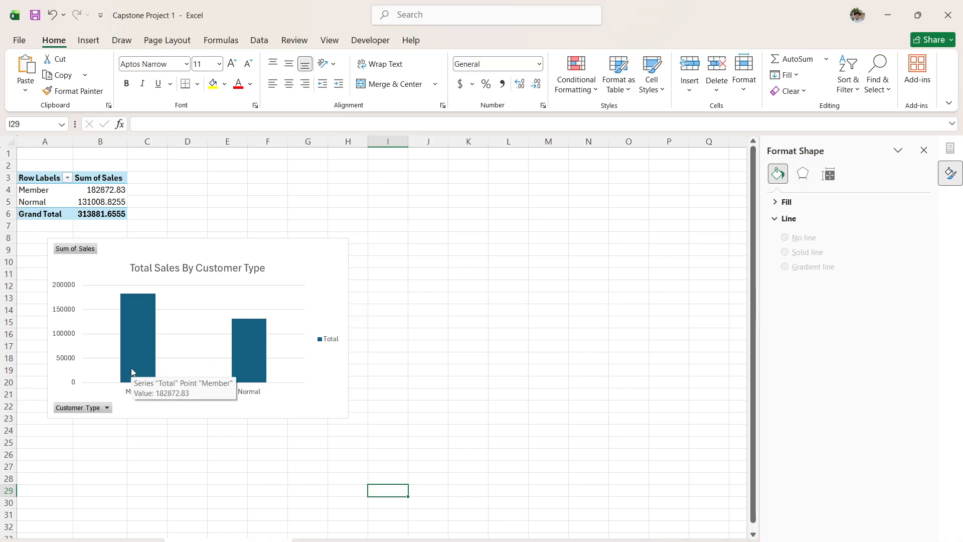
{"action": "mouse_move", "coordinate": [260, 384]}
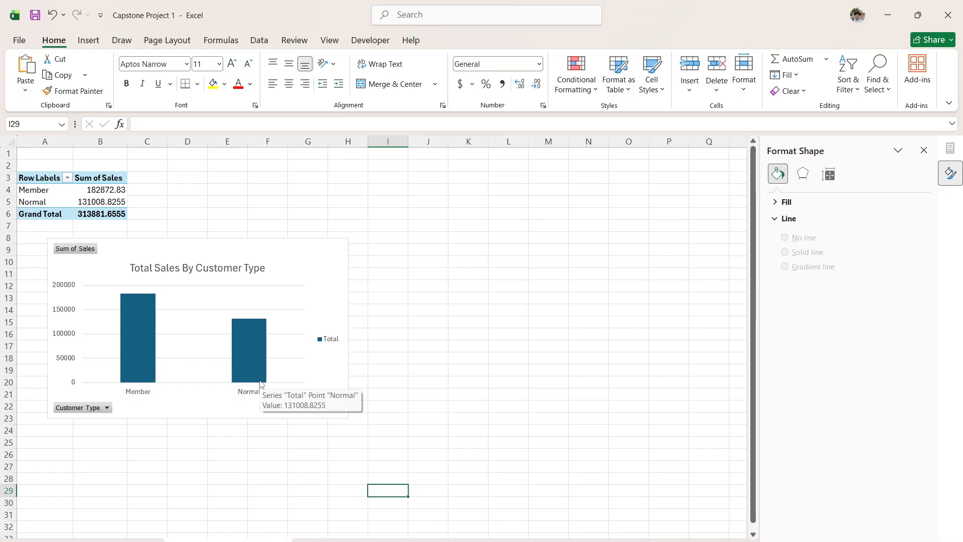
Step: Compare the branches in the Total Sales By Branch chart and in the Customer Rating By Branch chart
{"action": "left_click", "coordinate": [346, 541]}
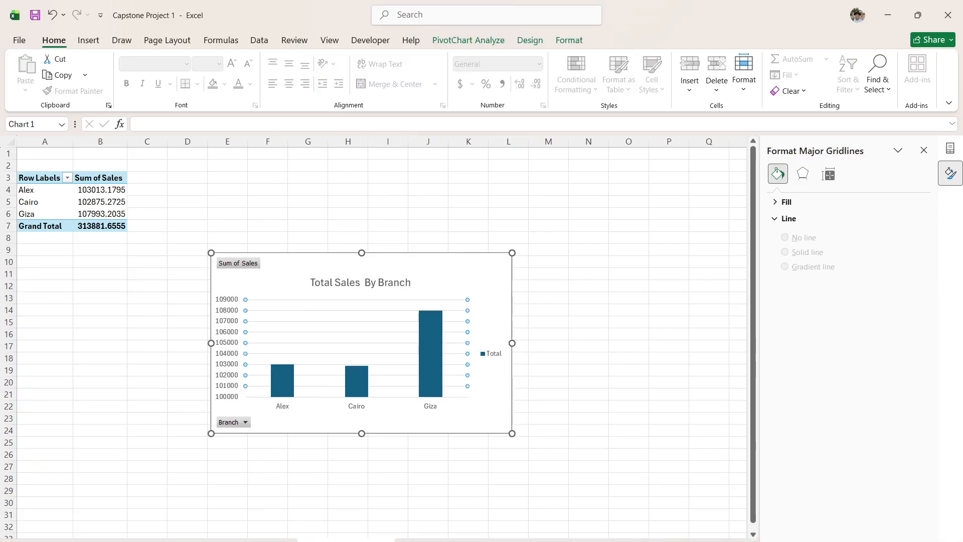
{"action": "mouse_move", "coordinate": [434, 394]}
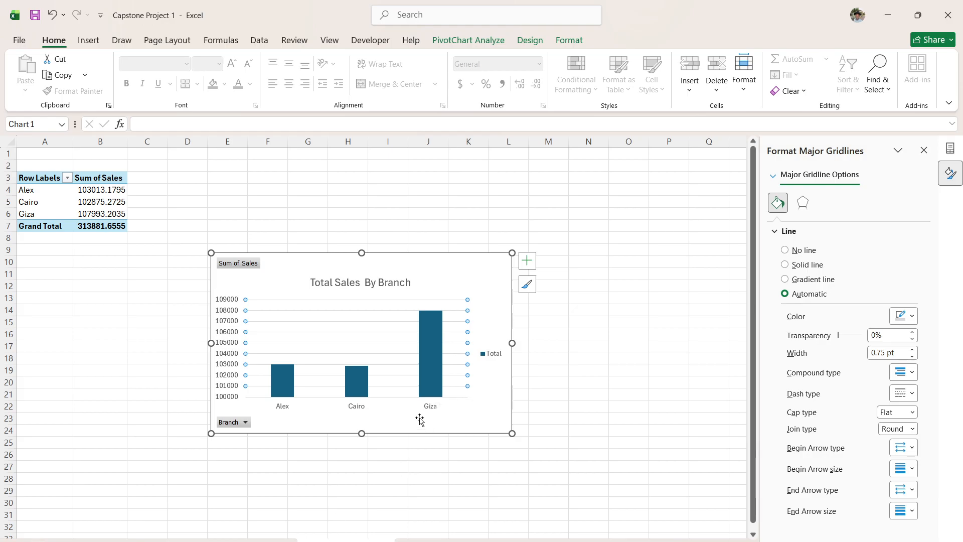
{"action": "left_click", "coordinate": [281, 379]}
{"action": "left_click", "coordinate": [424, 355]}
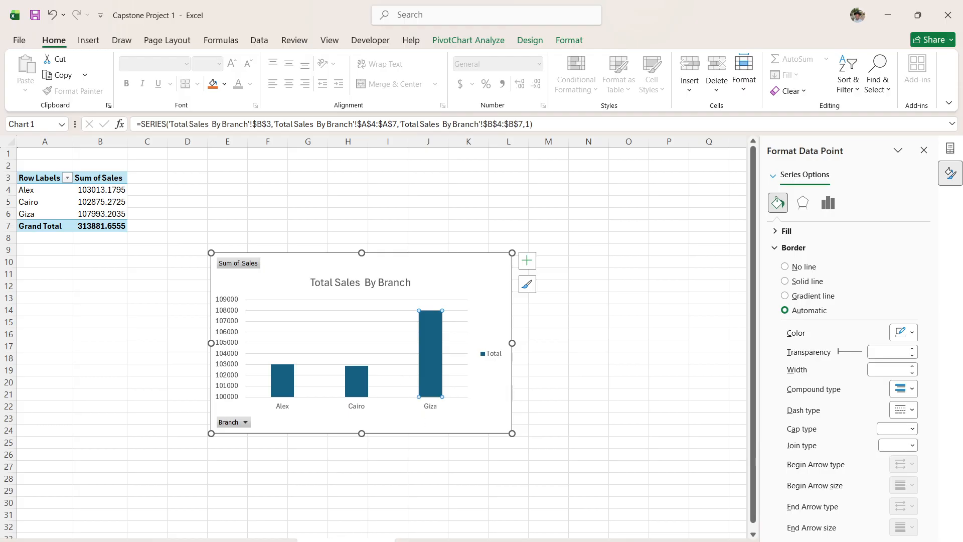
{"action": "left_click", "coordinate": [254, 541]}
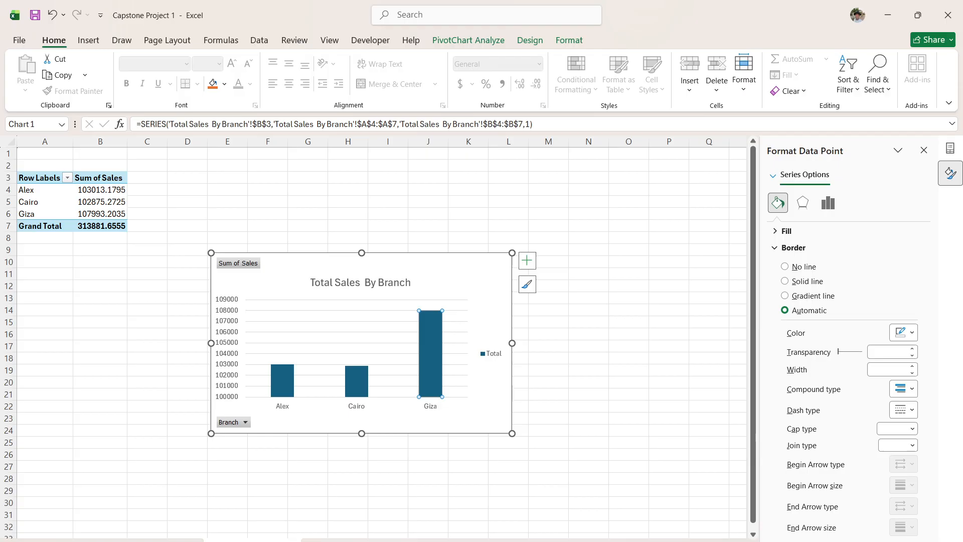
{"action": "left_click", "coordinate": [233, 540]}
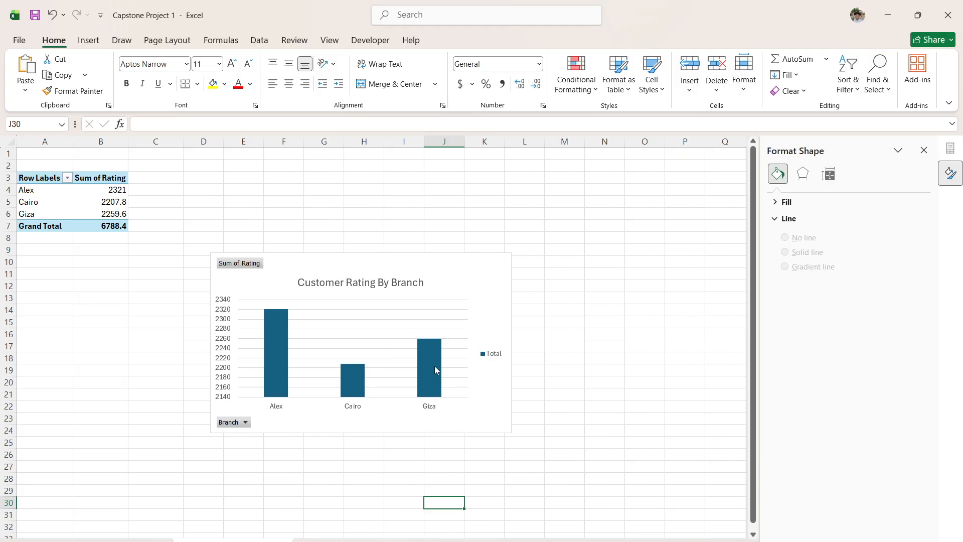
{"action": "mouse_move", "coordinate": [435, 371]}
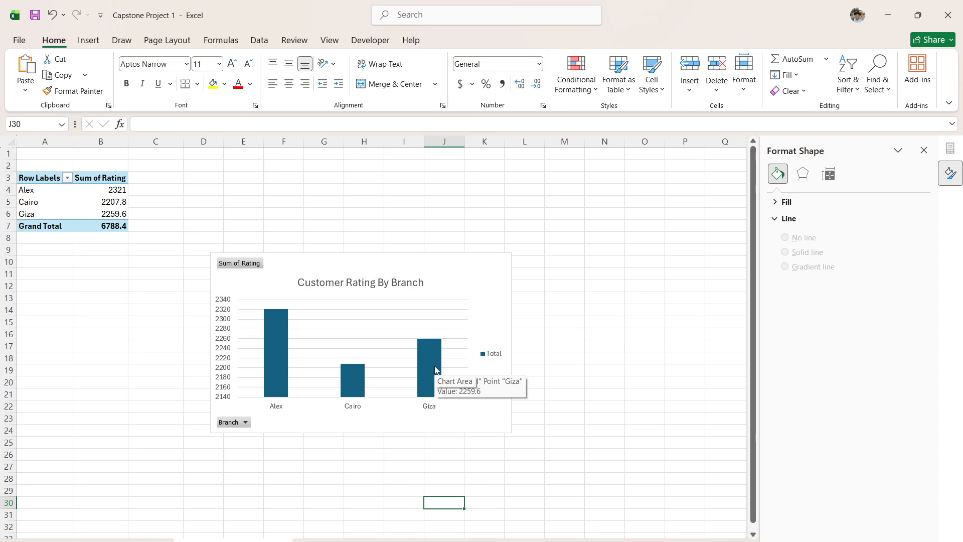
Step: Examine the Alex bar in the Customer Rating By Branch chart
{"action": "left_click", "coordinate": [279, 349]}
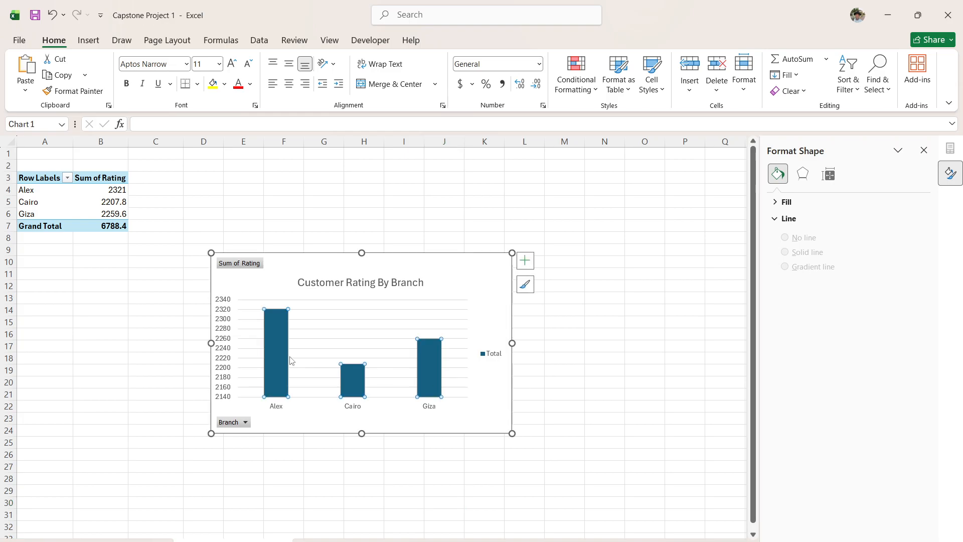
{"action": "left_click", "coordinate": [277, 345]}
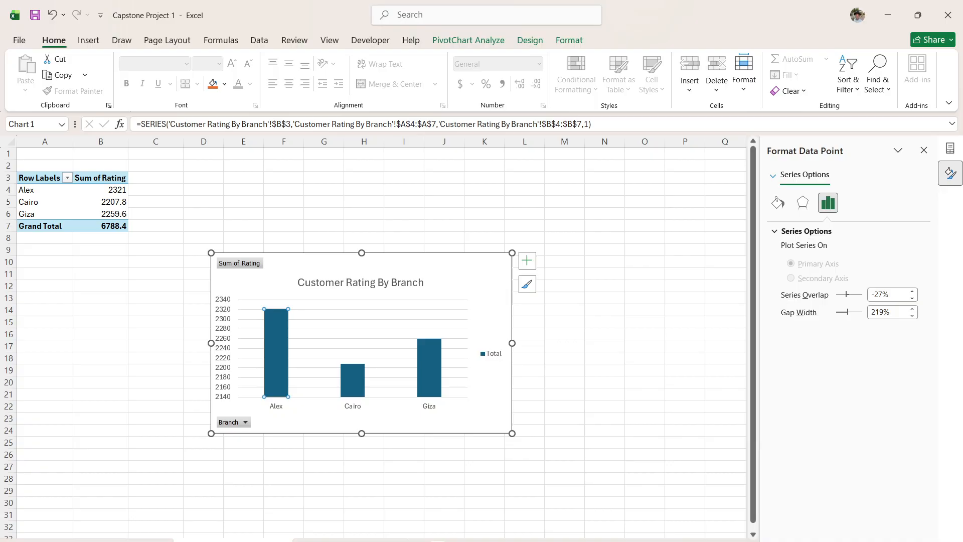
Step: Add a blank worksheet and rename it with a name starting with "Da"
{"action": "left_click", "coordinate": [316, 541]}
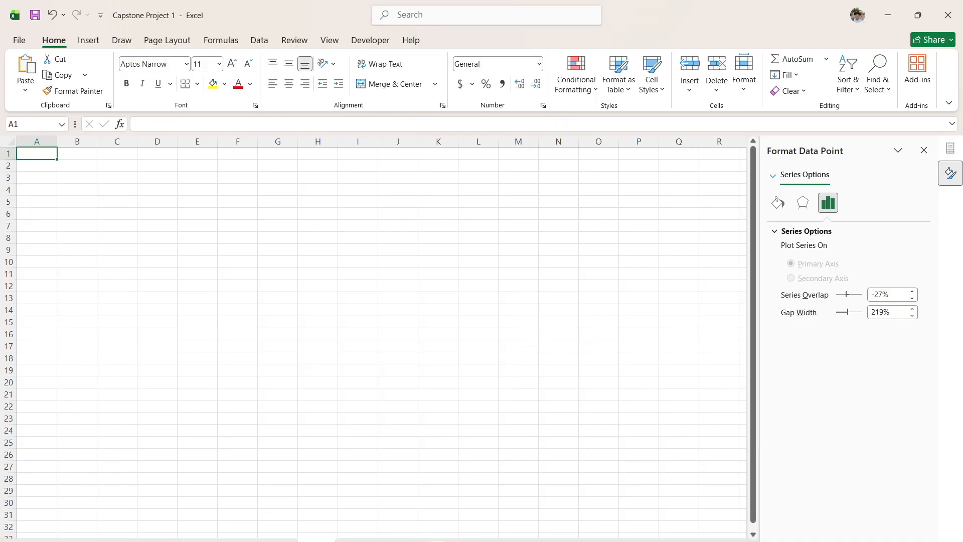
{"action": "double_click", "coordinate": [316, 541]}
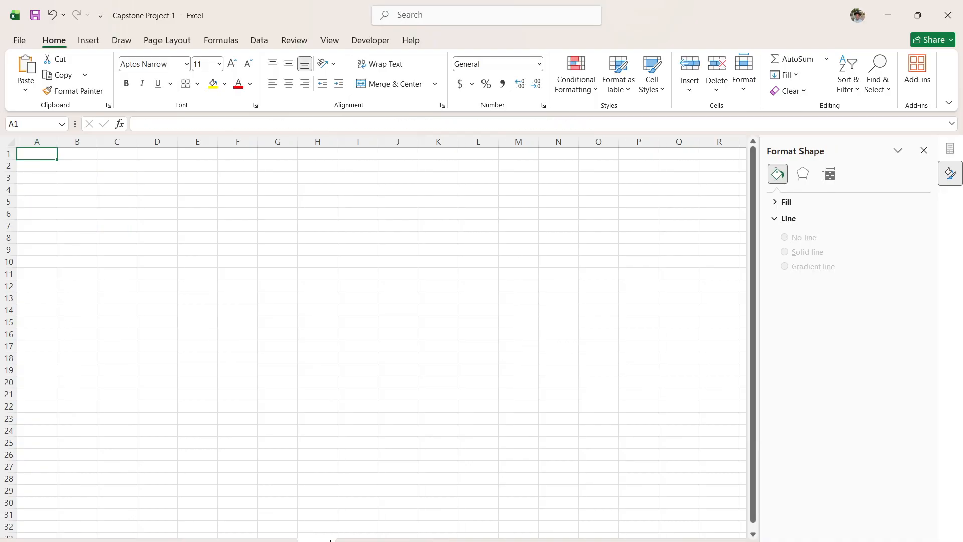
{"action": "type", "text": "Da"}
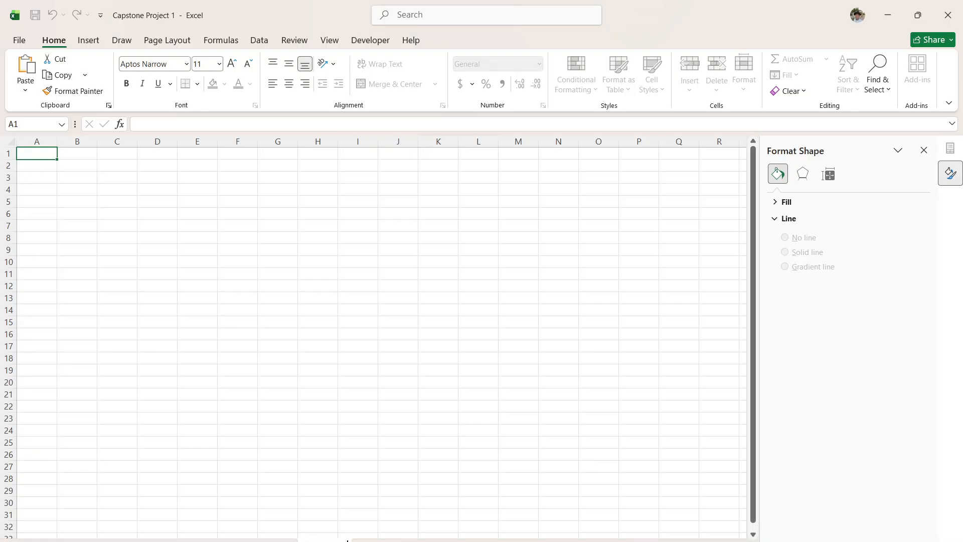
Step: Copy the Customer Rating By Branch chart onto the new blank worksheet at cell A1
{"action": "left_click", "coordinate": [233, 541]}
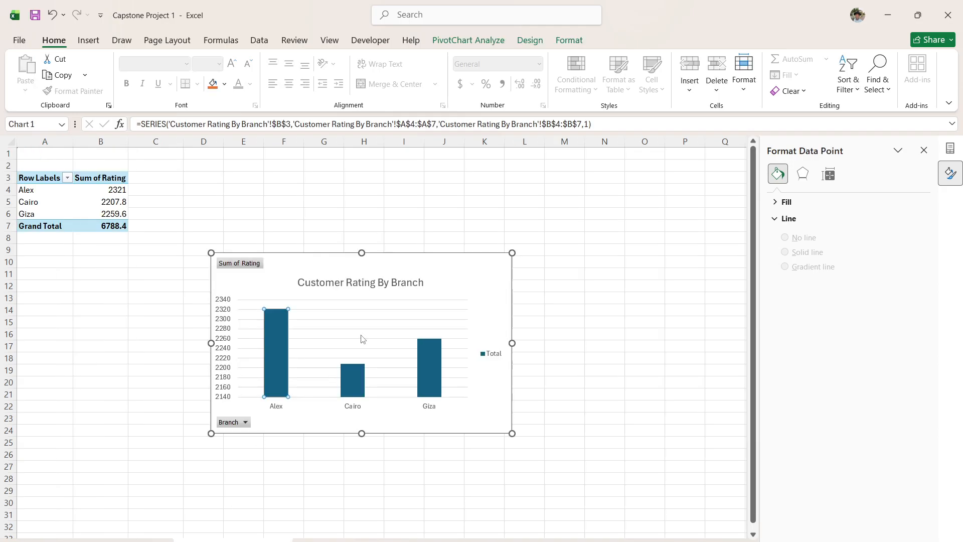
{"action": "left_click", "coordinate": [457, 270]}
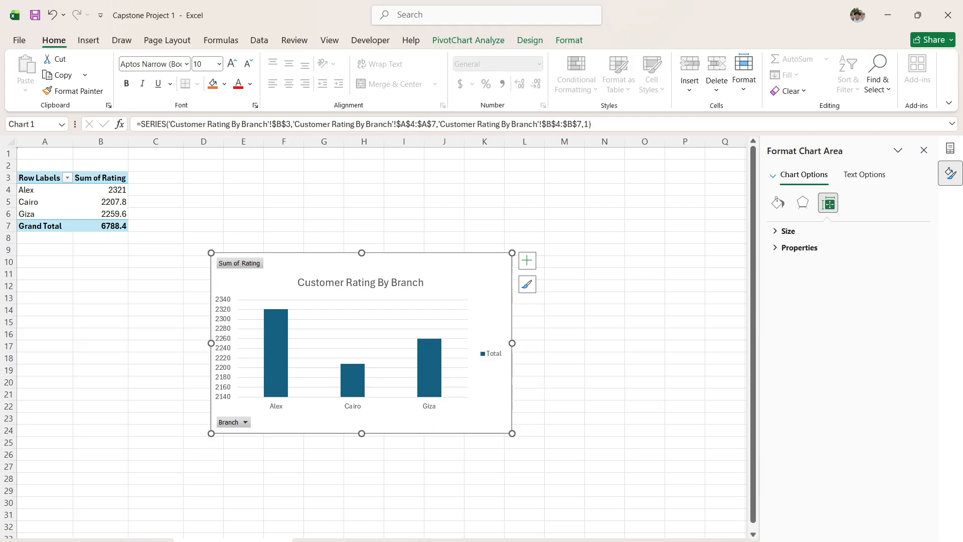
{"action": "left_click", "coordinate": [325, 541]}
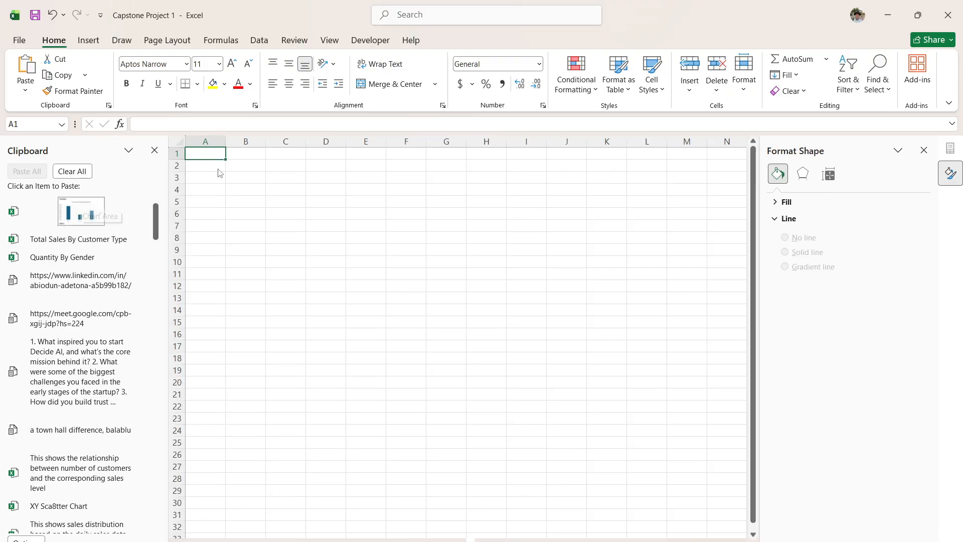
{"action": "key", "text": "ctrl+v"}
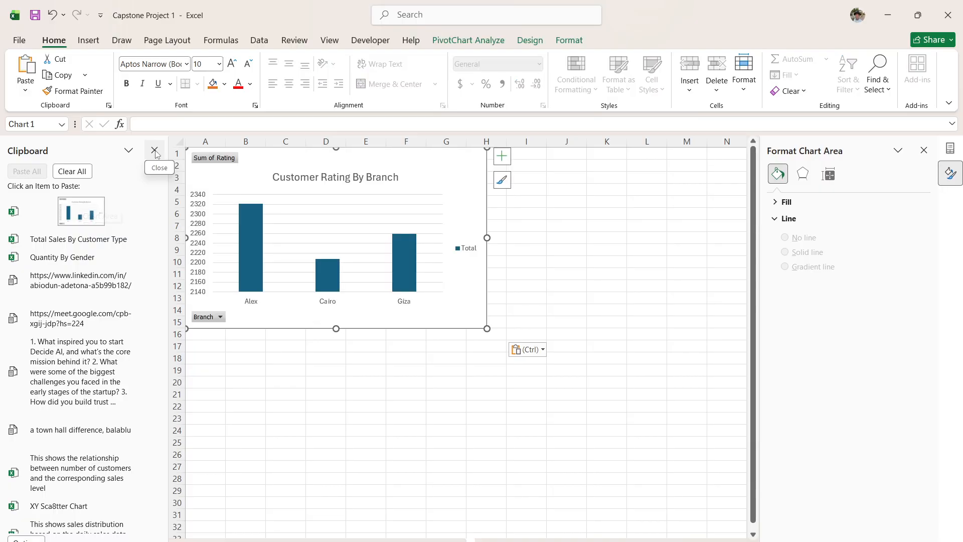
{"action": "left_click", "coordinate": [155, 150]}
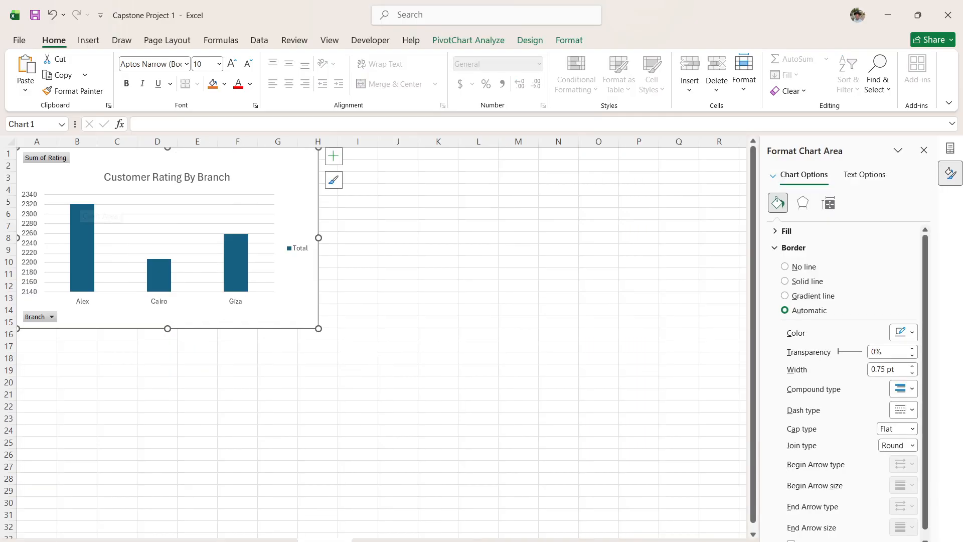
Step: Copy the Total Sales By Branch chart onto the new chart sheet at cell K1, beside the Customer Rating By Branch chart
{"action": "left_click", "coordinate": [119, 541]}
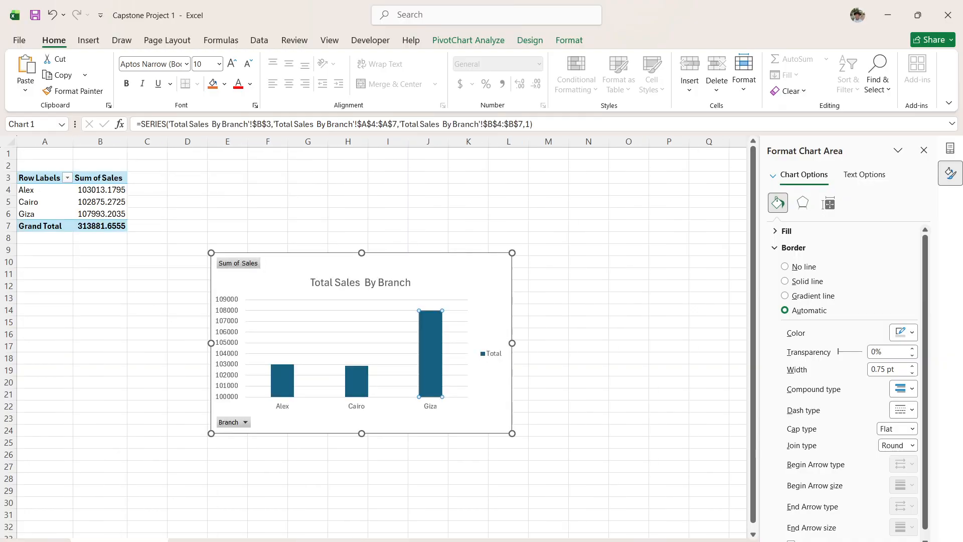
{"action": "left_click", "coordinate": [425, 263]}
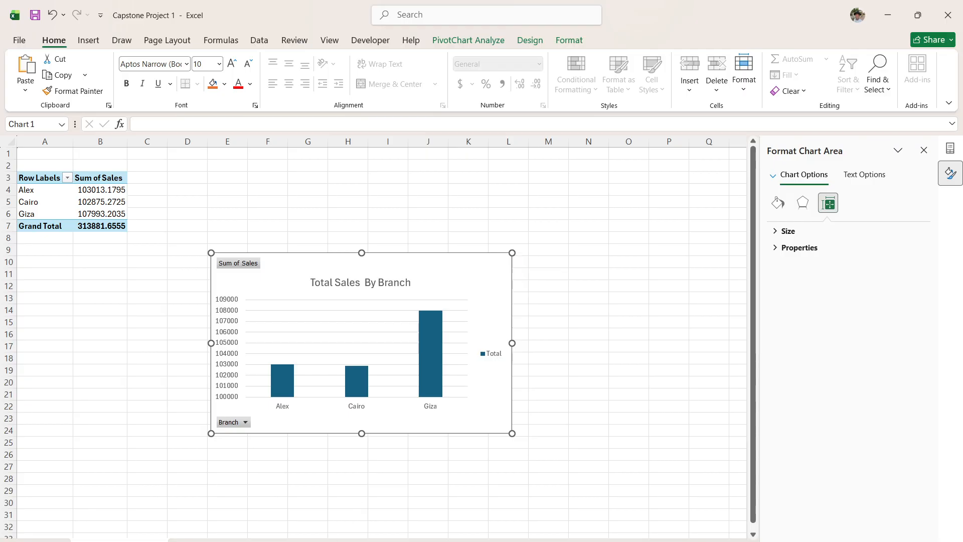
{"action": "left_click", "coordinate": [325, 540]}
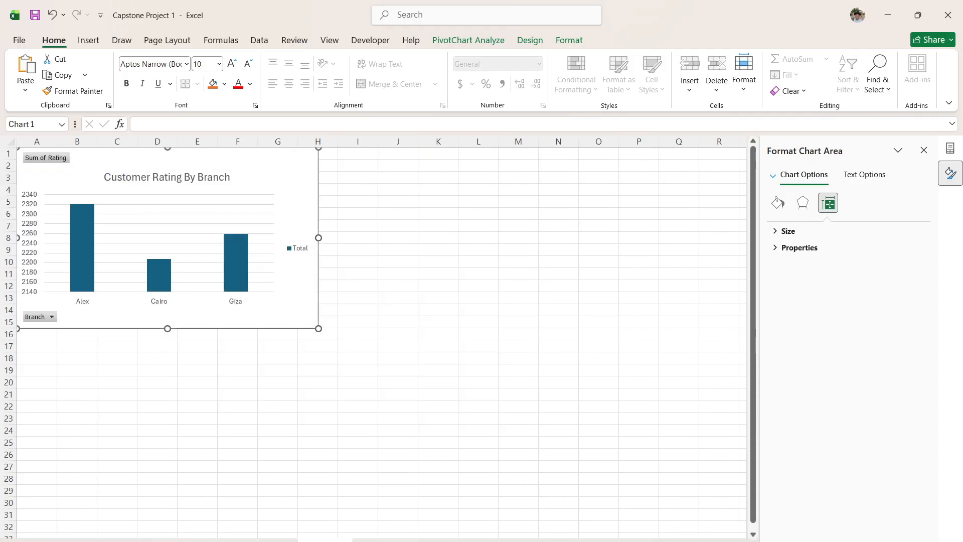
{"action": "left_click", "coordinate": [478, 177]}
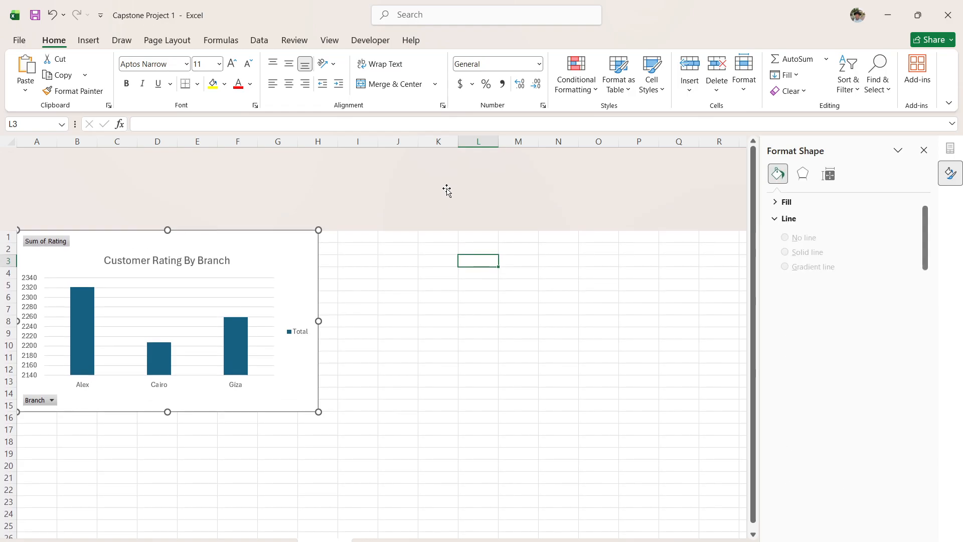
{"action": "left_click", "coordinate": [441, 155]}
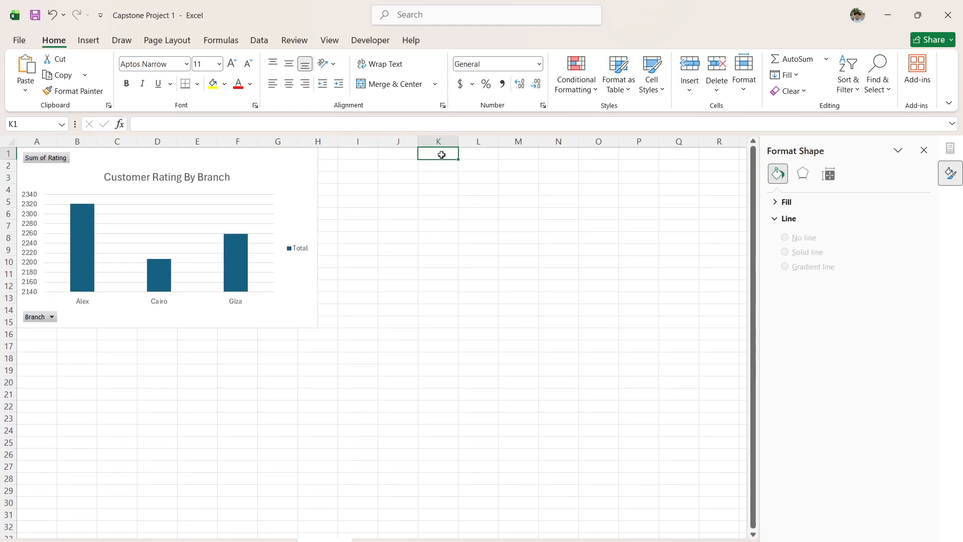
{"action": "key", "text": "ctrl+v"}
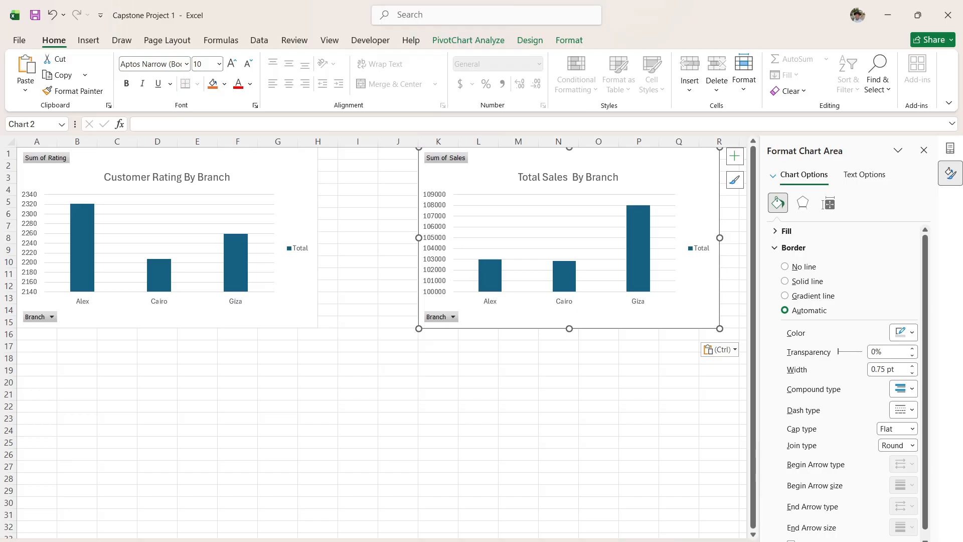
Step: Copy the Total Sales By Customer Type chart onto the new chart sheet at cell C22, below the Customer Rating By Branch chart
{"action": "left_click", "coordinate": [134, 541]}
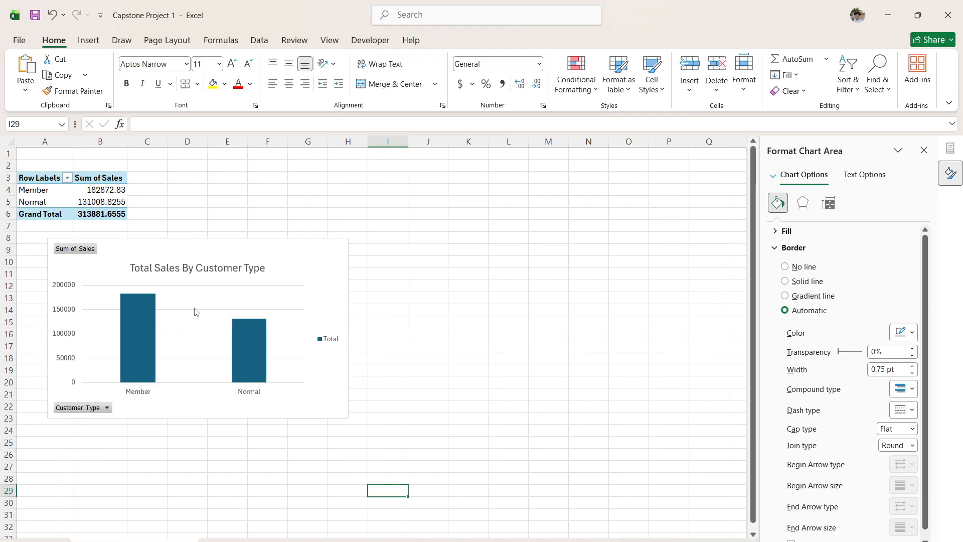
{"action": "left_click", "coordinate": [229, 280]}
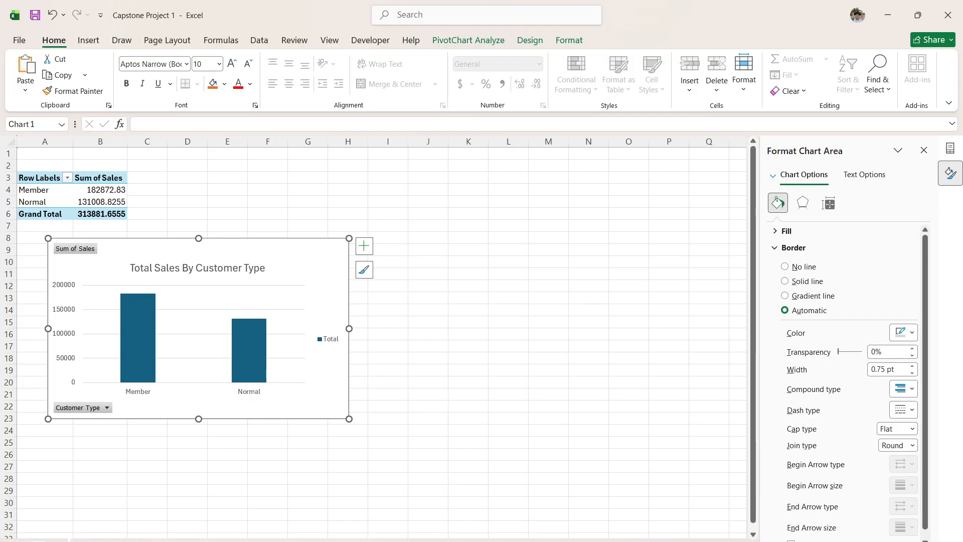
{"action": "key", "text": "ctrl+c"}
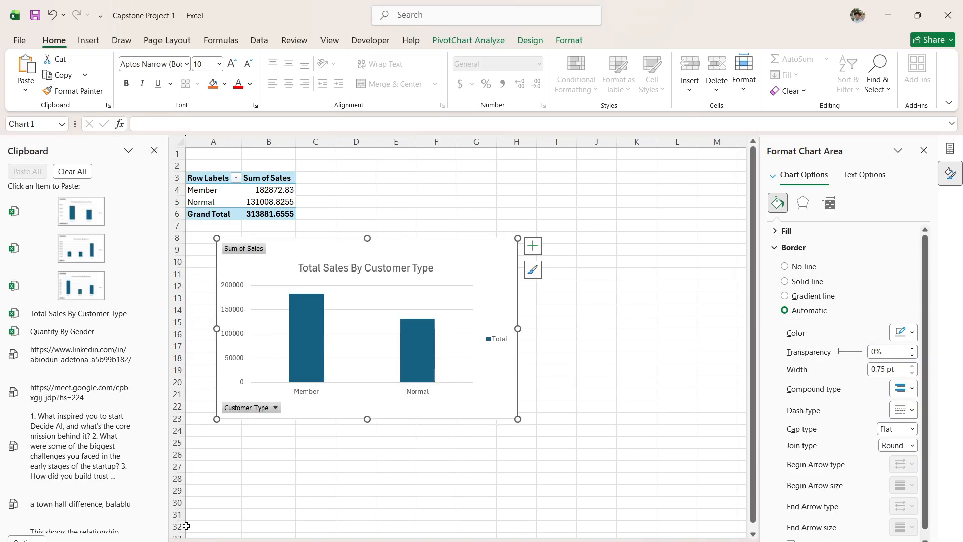
{"action": "left_click", "coordinate": [155, 151]}
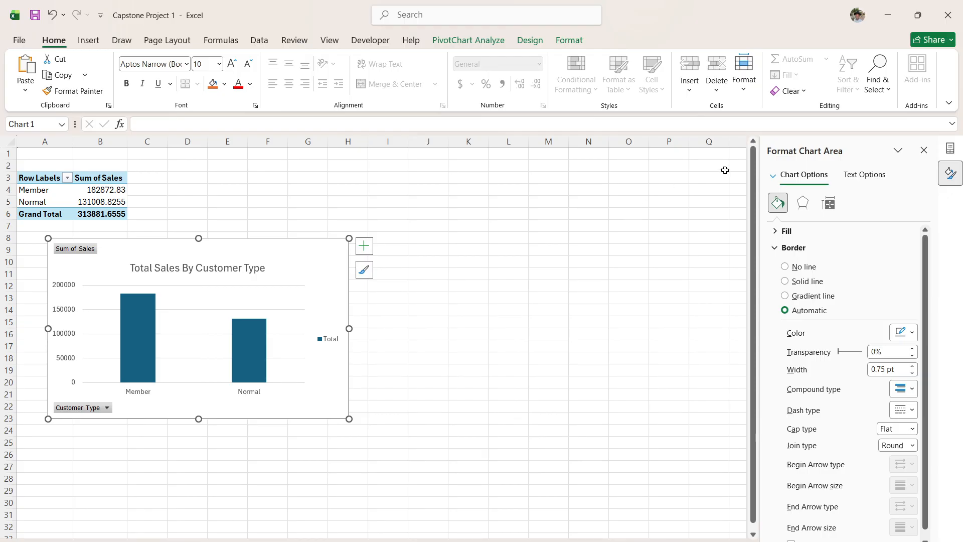
{"action": "left_click", "coordinate": [925, 150]}
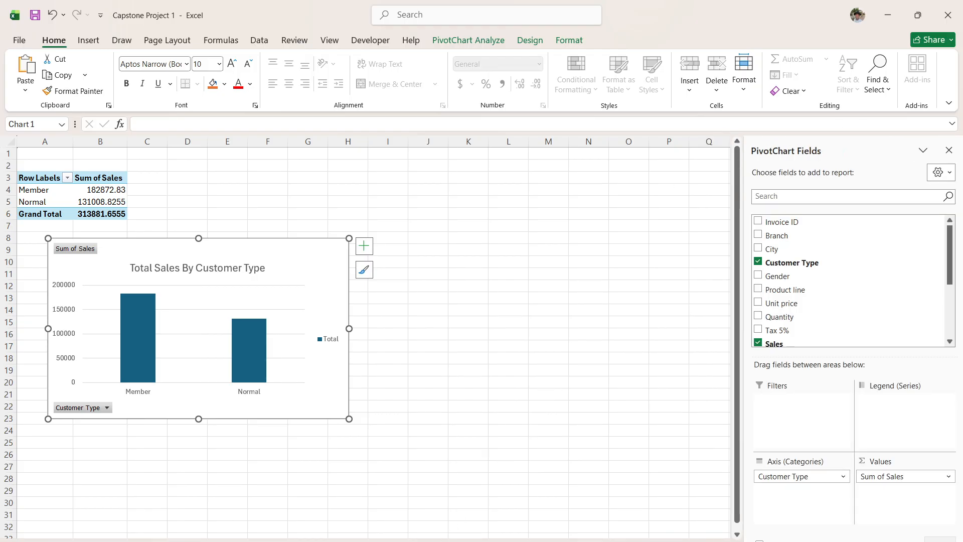
{"action": "left_click", "coordinate": [325, 541]}
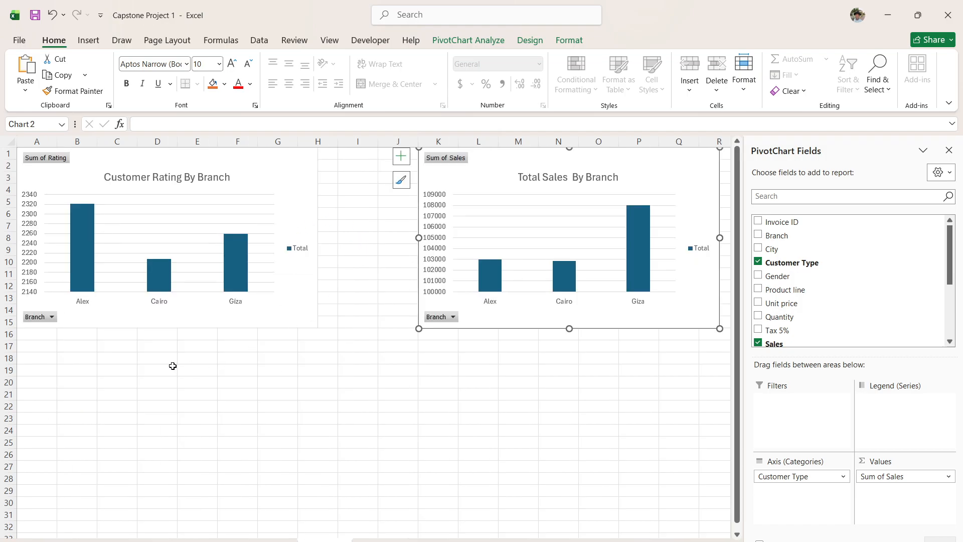
{"action": "left_click", "coordinate": [105, 402]}
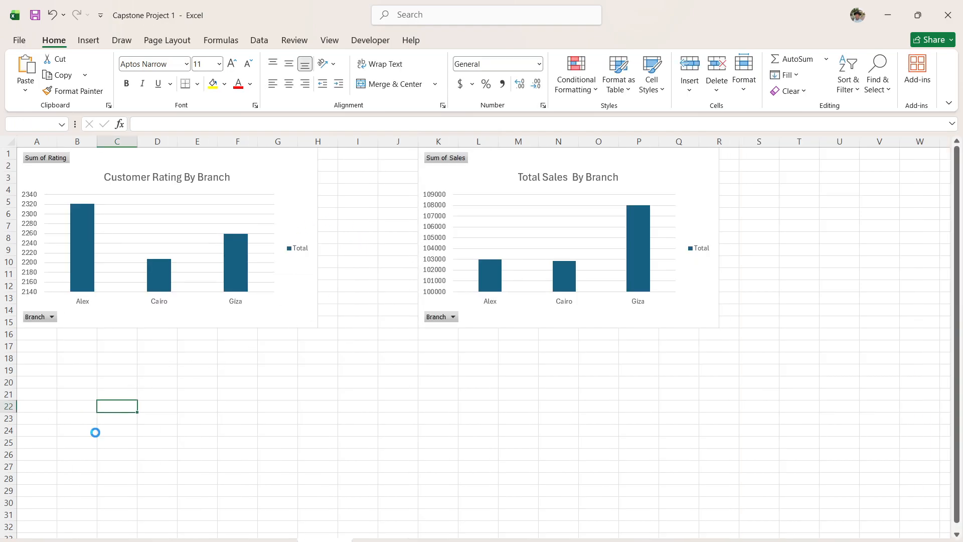
{"action": "key", "text": "ctrl+v"}
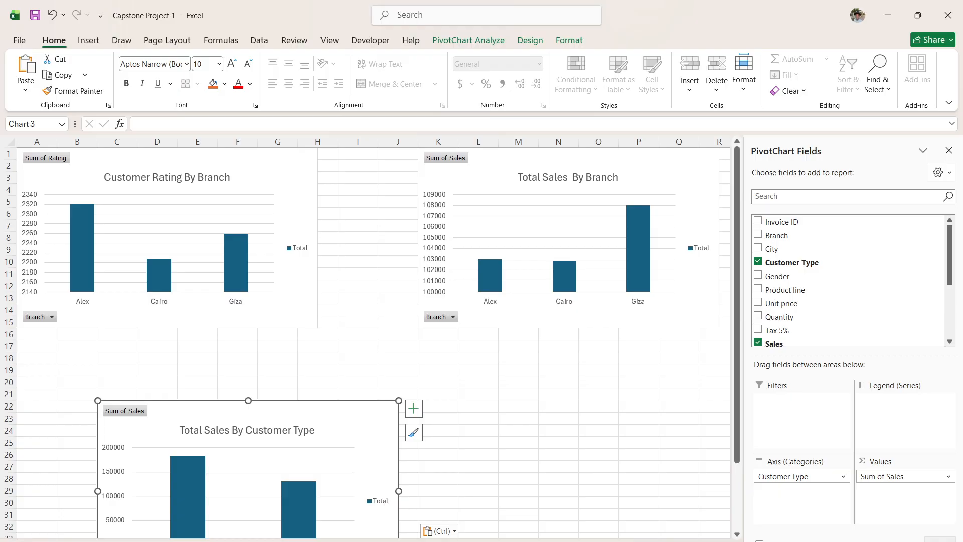
Step: Copy the Quantity By Gender chart onto the new chart sheet at cell M19, below the Total Sales By Branch chart
{"action": "left_click", "coordinate": [115, 540]}
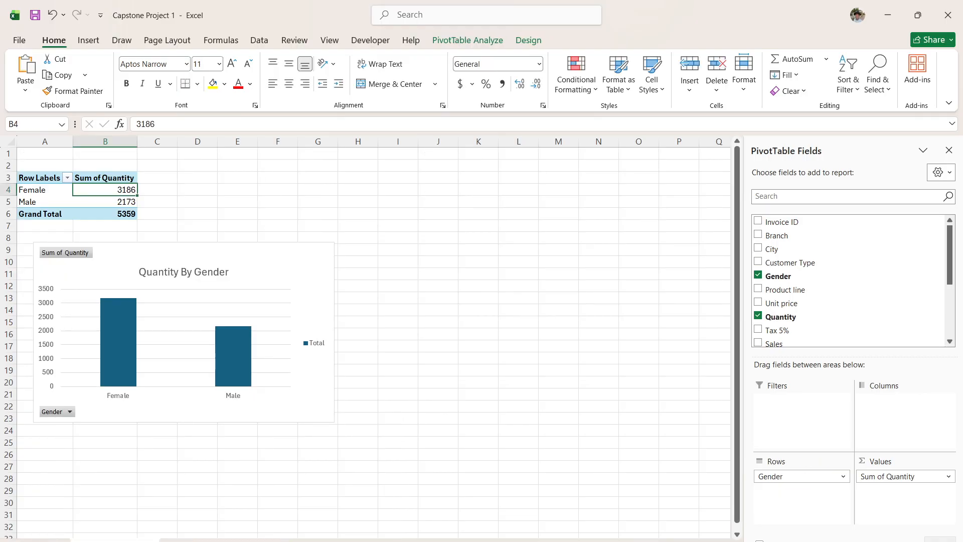
{"action": "left_click", "coordinate": [295, 294]}
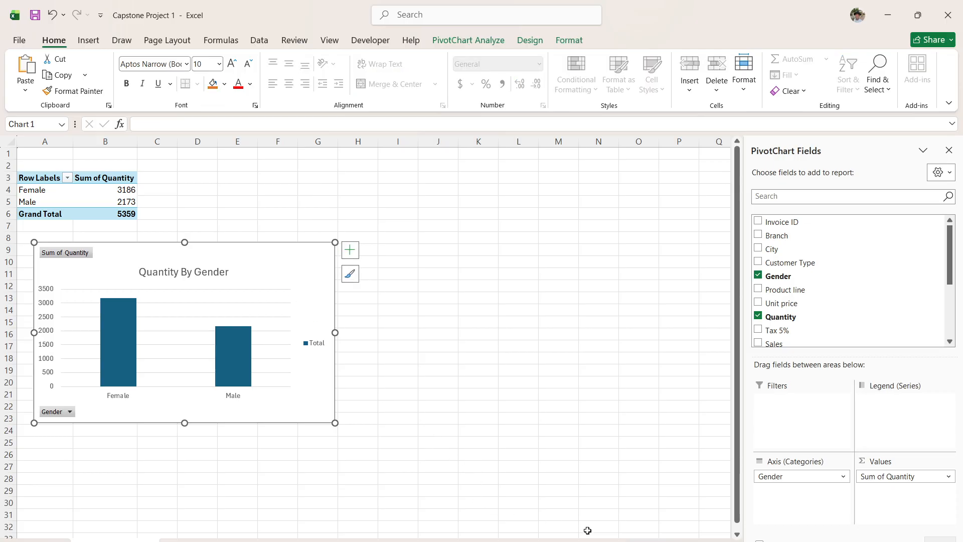
{"action": "left_click", "coordinate": [950, 152]}
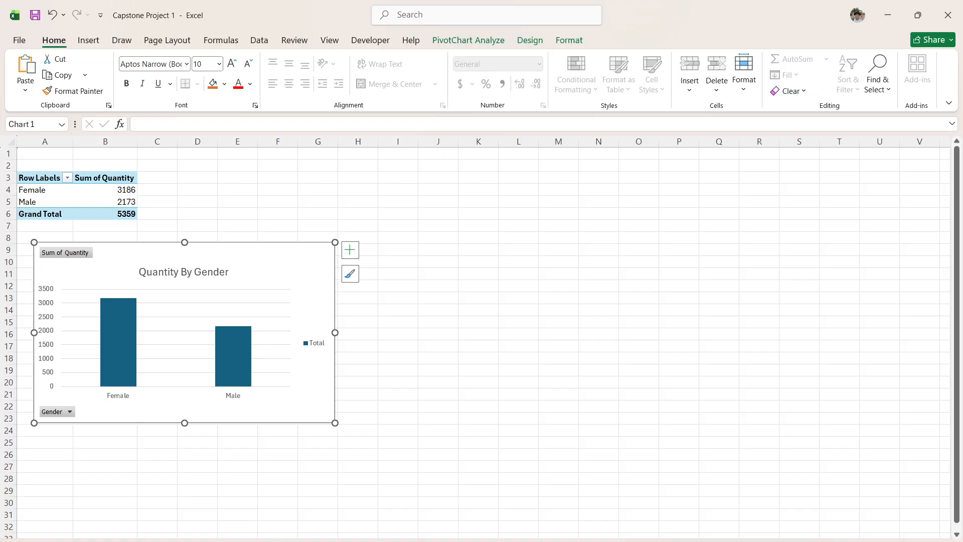
{"action": "key", "text": "ctrl+c"}
{"action": "left_click", "coordinate": [458, 540]}
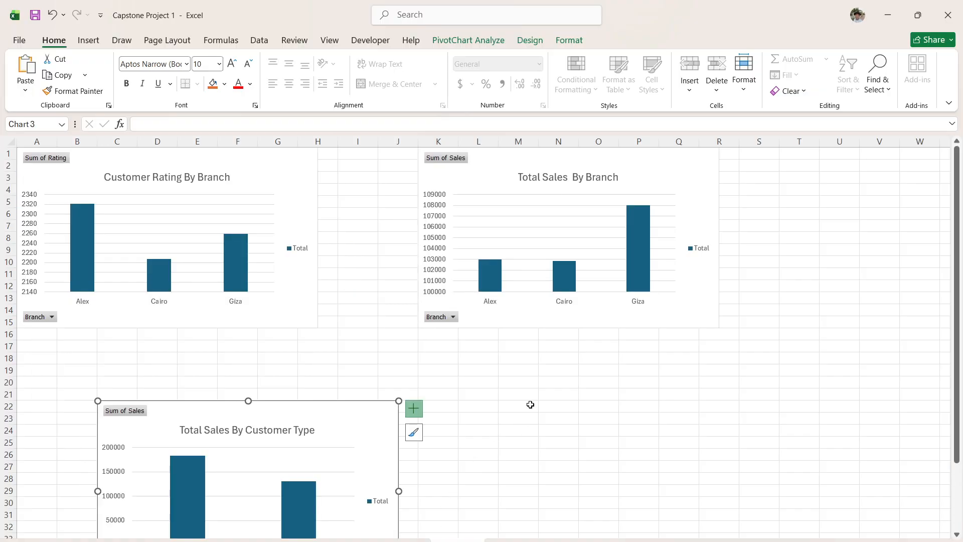
{"action": "left_click", "coordinate": [501, 369]}
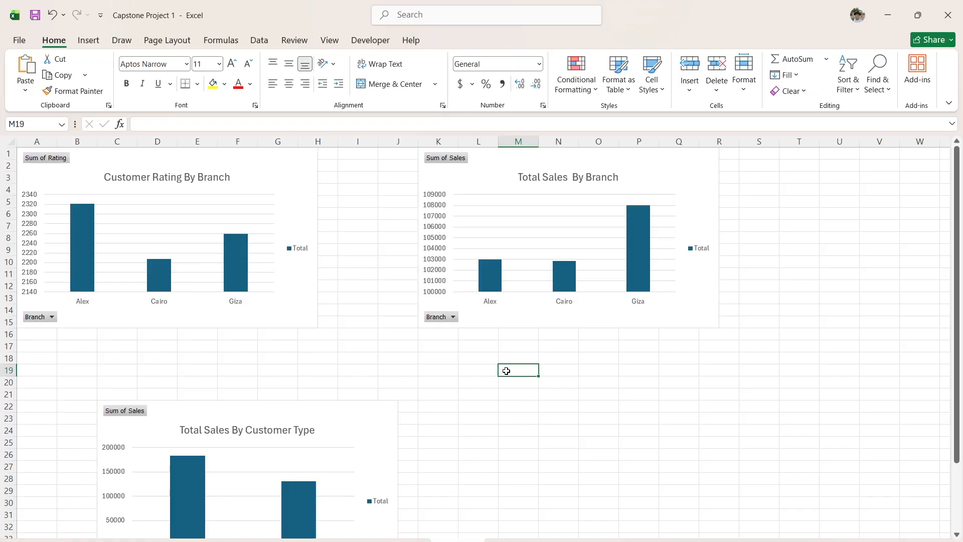
{"action": "key", "text": "ctrl+v"}
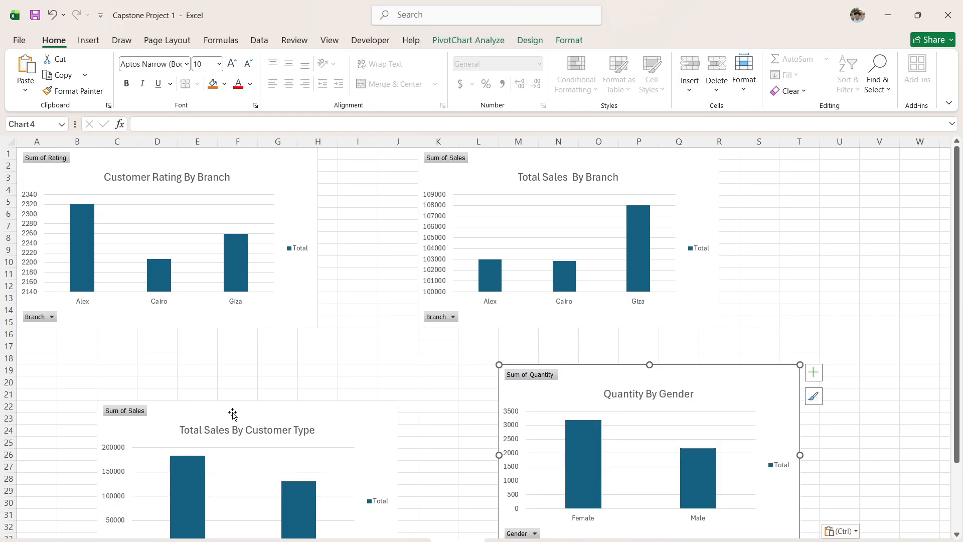
Step: Arrange the four charts in a two-by-two grid, with the two branch charts above the customer type and gender charts
{"action": "left_click_drag", "start_coordinate": [253, 407], "coordinate": [202, 378]}
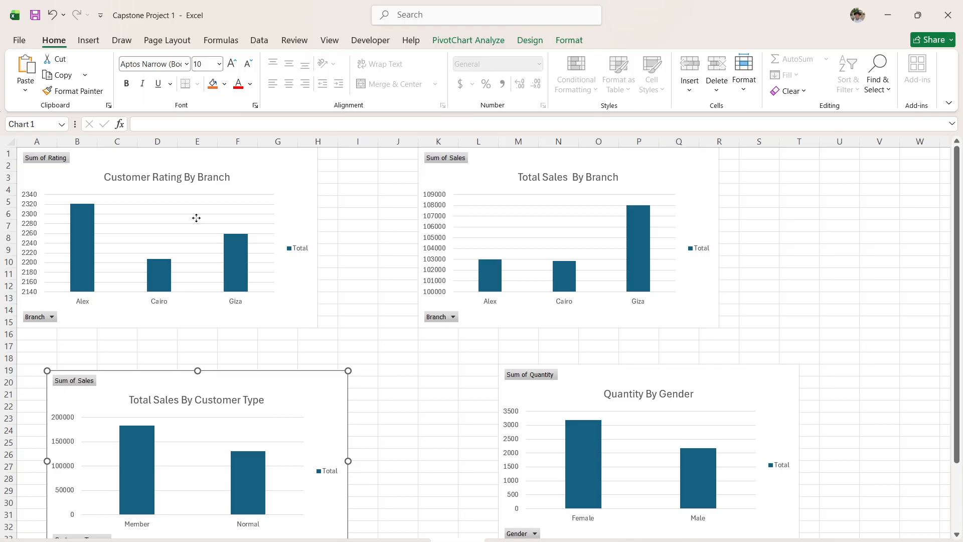
{"action": "left_click", "coordinate": [239, 180]}
{"action": "left_click_drag", "start_coordinate": [244, 174], "coordinate": [276, 186]}
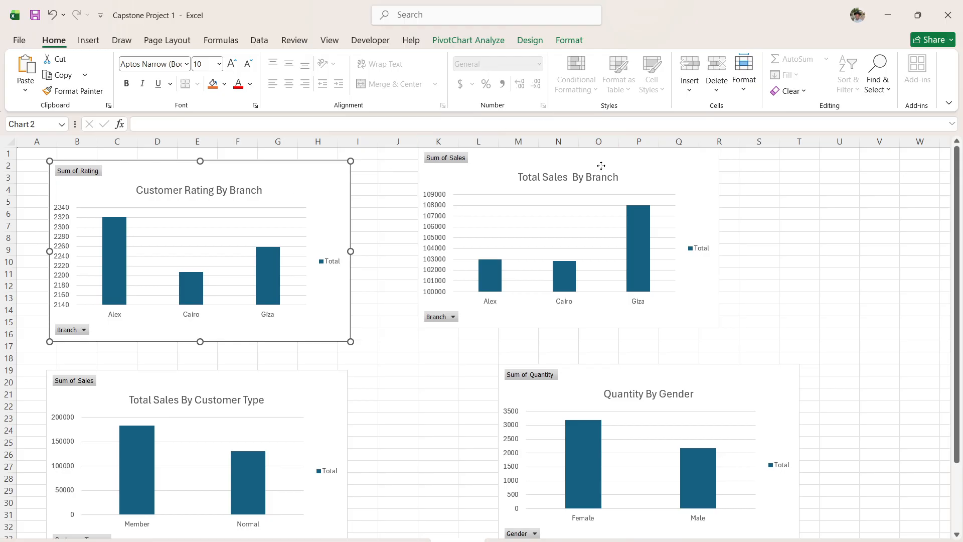
{"action": "left_click", "coordinate": [601, 165]}
{"action": "left_click_drag", "start_coordinate": [601, 166], "coordinate": [600, 177]}
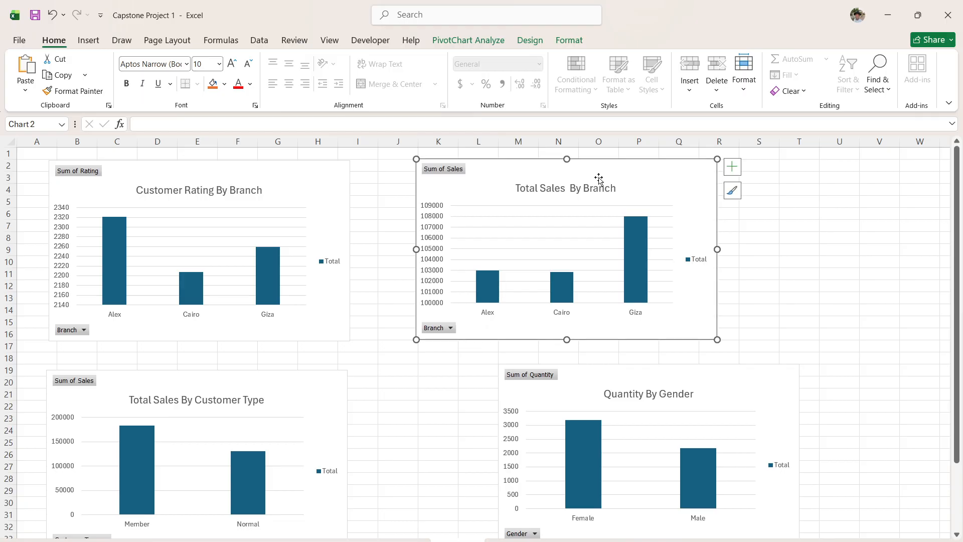
{"action": "left_click", "coordinate": [692, 376]}
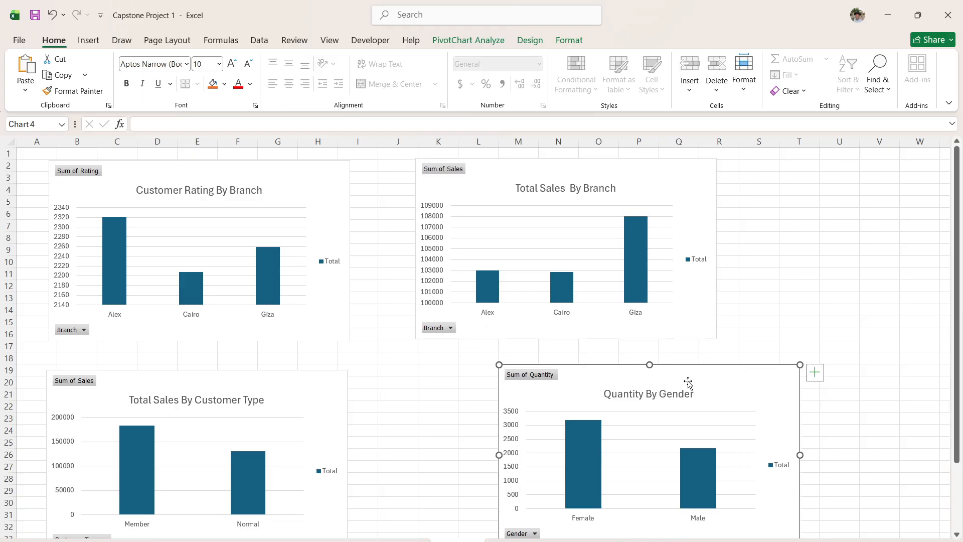
{"action": "left_click_drag", "start_coordinate": [700, 378], "coordinate": [622, 382]}
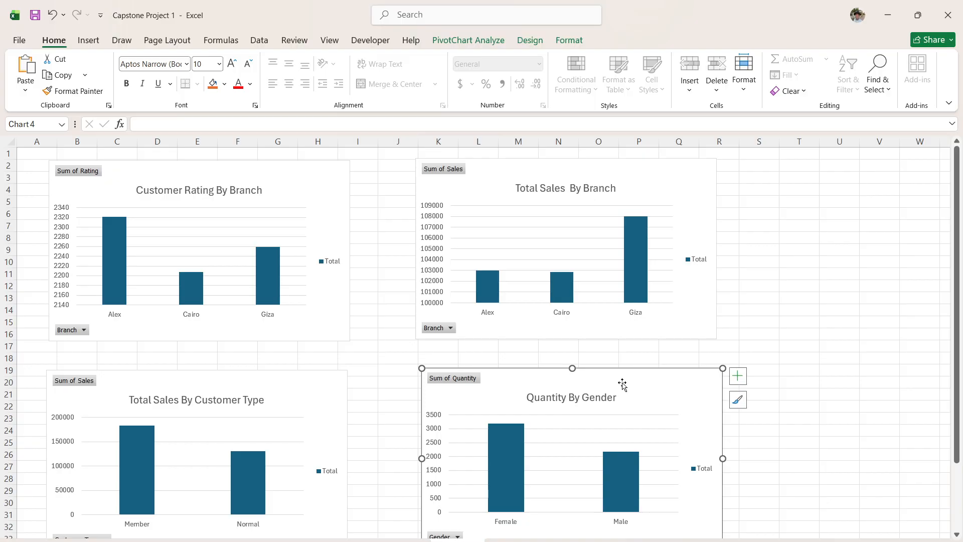
Step: Insert a Payment slicer from the Customer Rating By Branch chart
{"action": "left_click", "coordinate": [418, 274]}
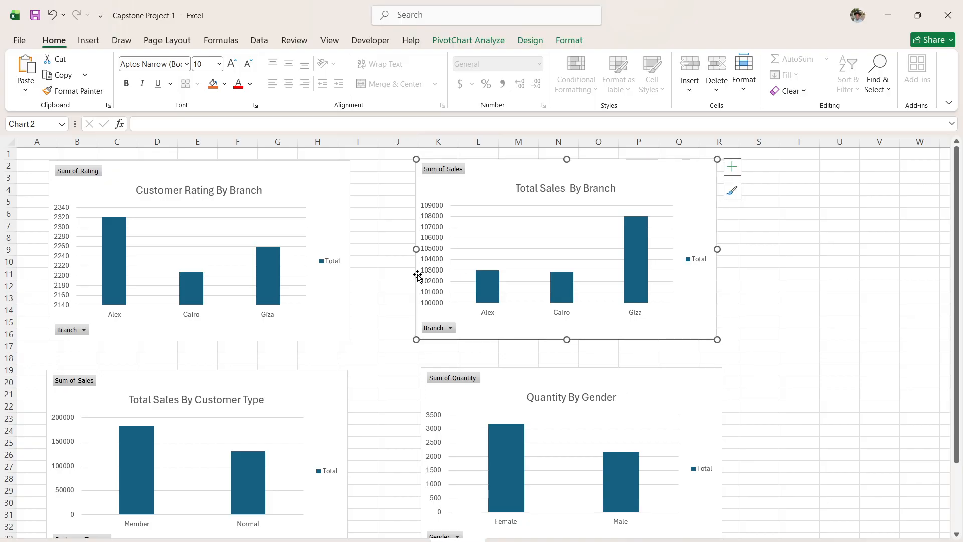
{"action": "left_click", "coordinate": [284, 191]}
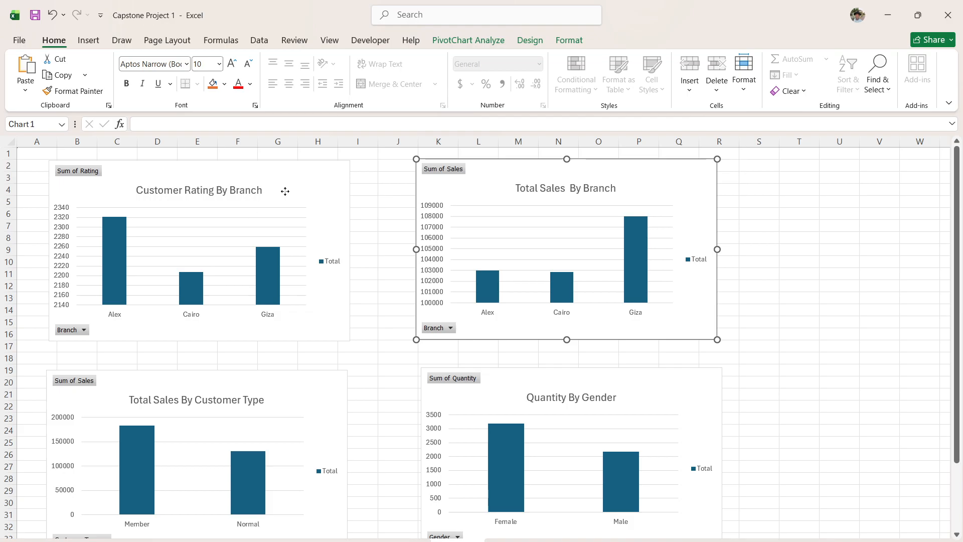
{"action": "left_click", "coordinate": [468, 41]}
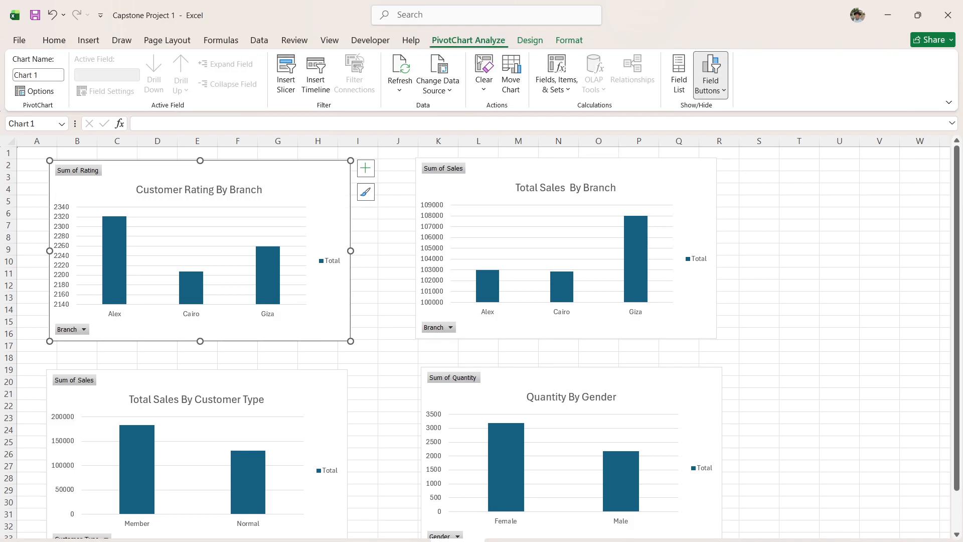
{"action": "left_click", "coordinate": [286, 74]}
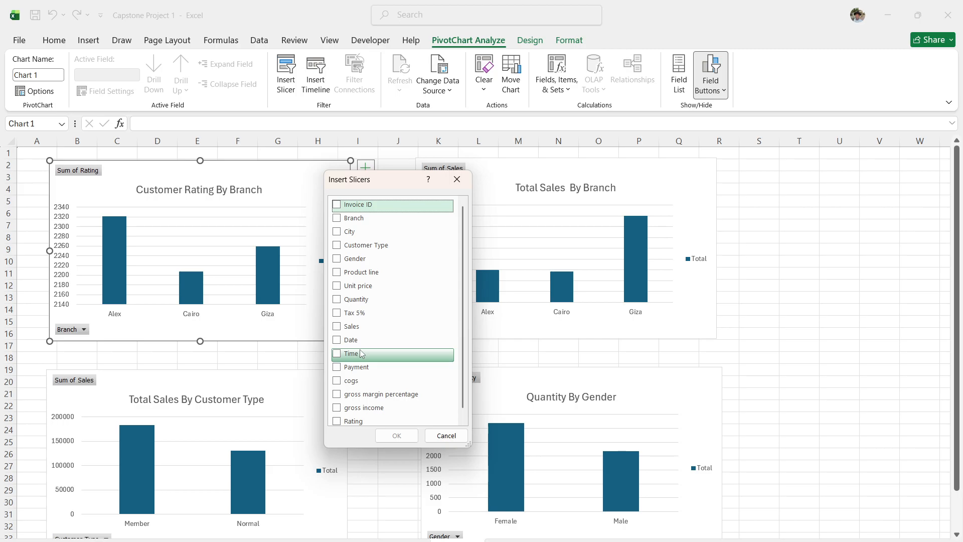
{"action": "left_click", "coordinate": [337, 369]}
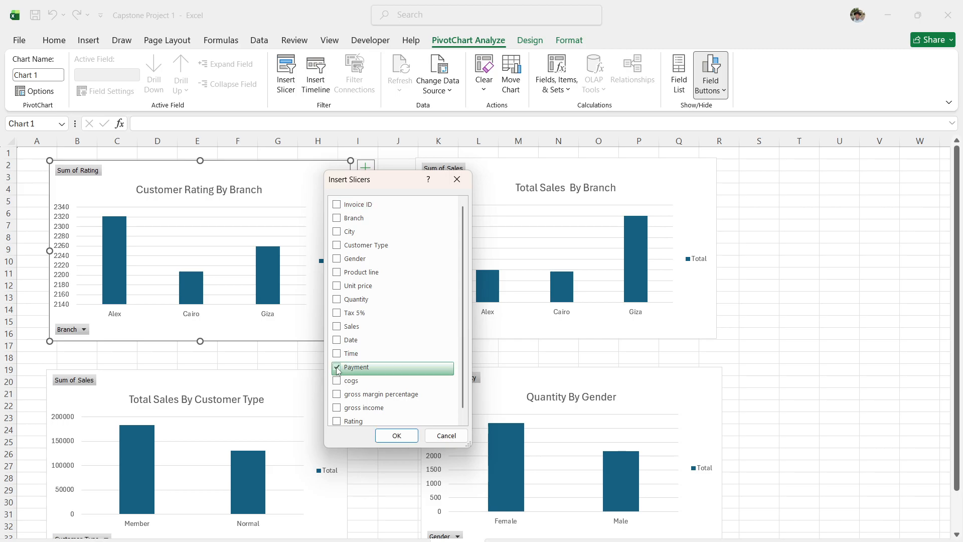
{"action": "left_click", "coordinate": [396, 445]}
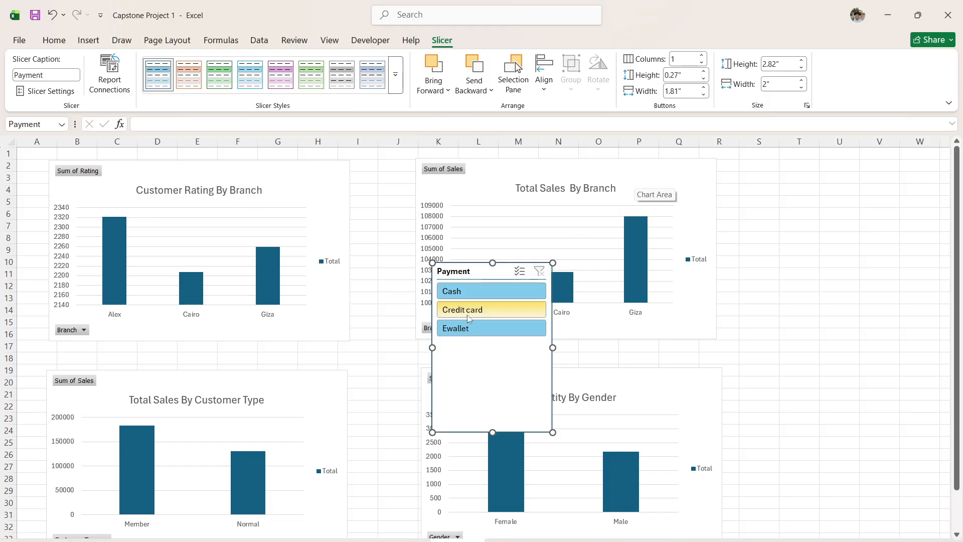
Step: Connect the Payment slicer to the Customer Rating By Branch, Quantity By Gender, Total Sales By Branch and Total Sales By Customer Type PivotTables
{"action": "right_click", "coordinate": [487, 355]}
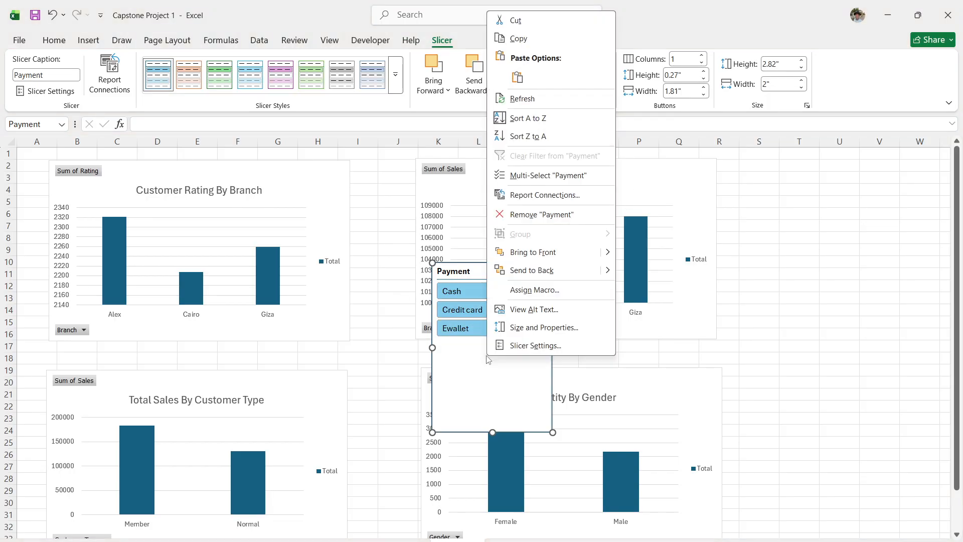
{"action": "left_click", "coordinate": [567, 197]}
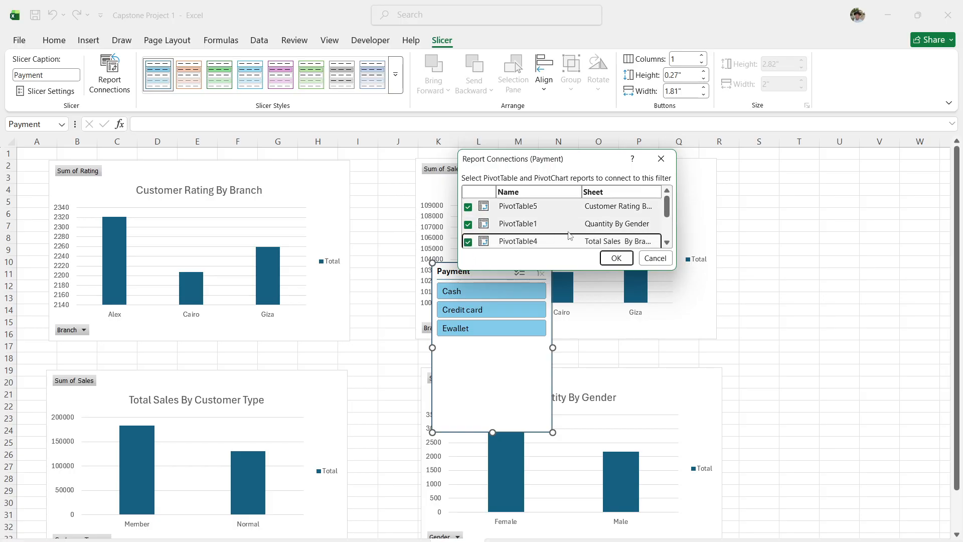
{"action": "left_click", "coordinate": [667, 246]}
{"action": "left_click", "coordinate": [667, 245]}
{"action": "left_click", "coordinate": [668, 245]}
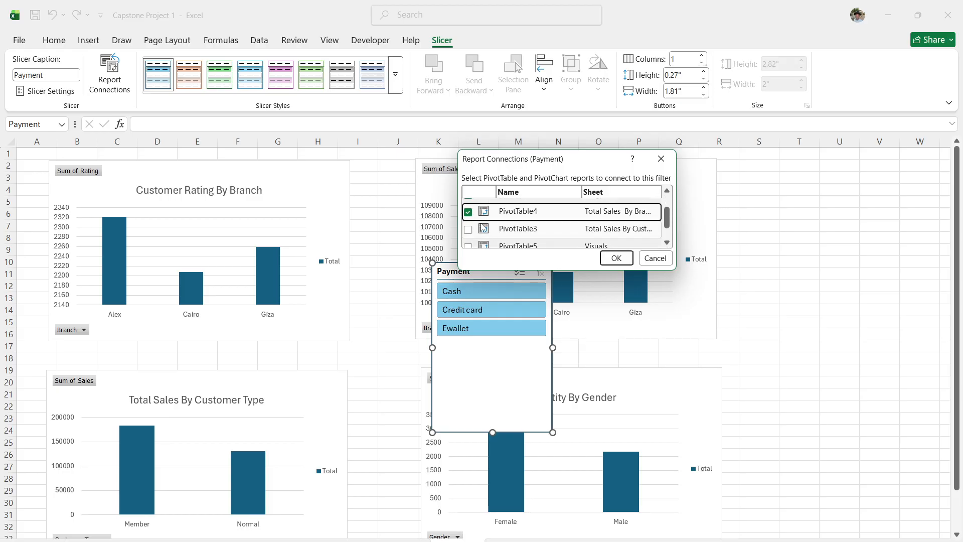
{"action": "left_click", "coordinate": [667, 244]}
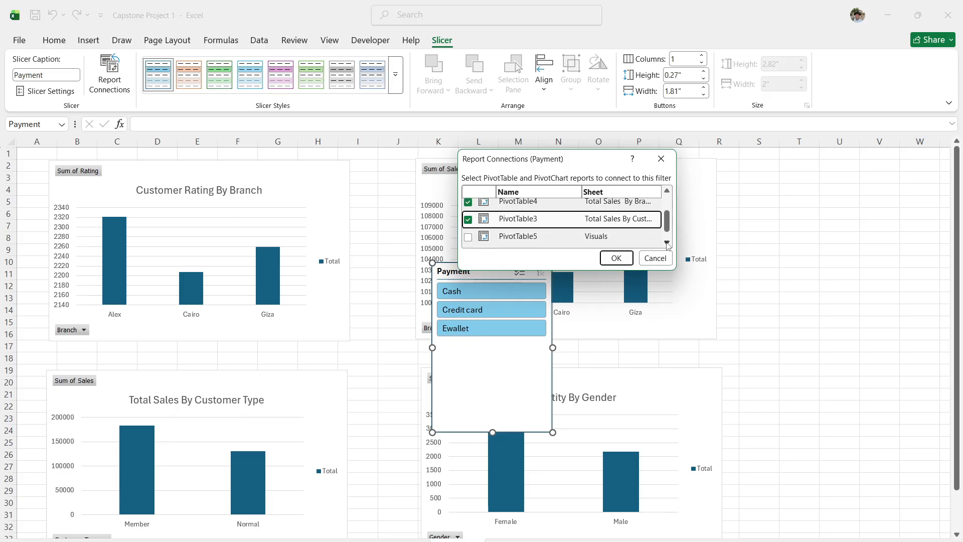
{"action": "left_click", "coordinate": [667, 243]}
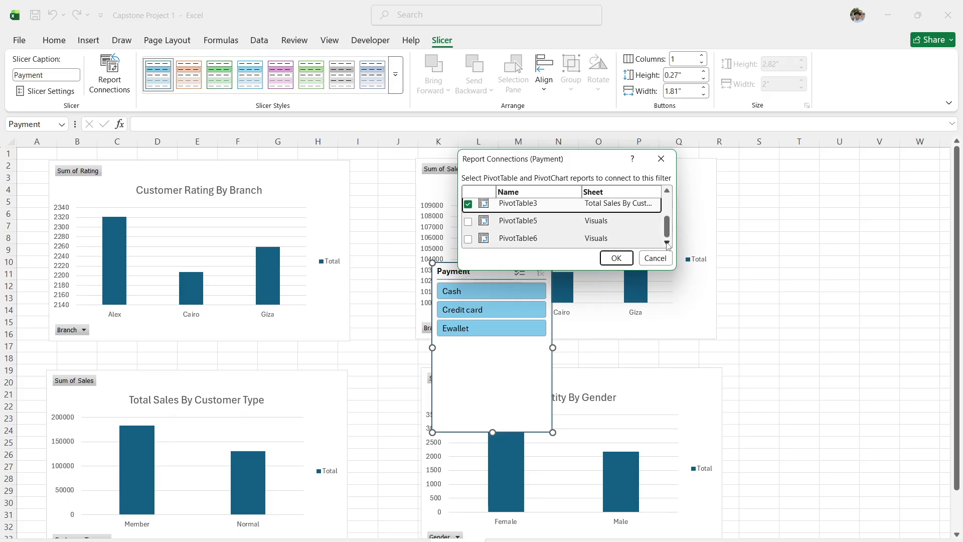
{"action": "left_click", "coordinate": [617, 258]}
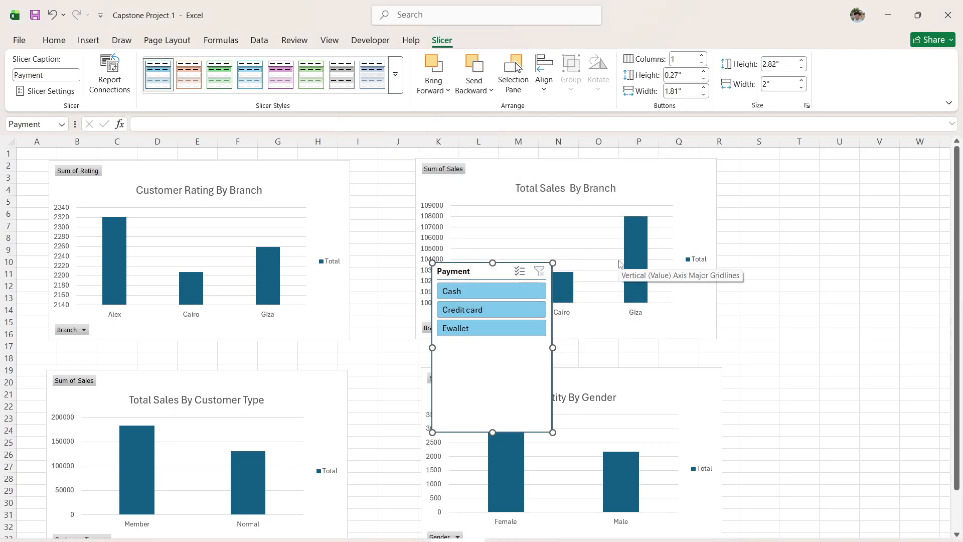
Step: Filter the charts by Cash, Credit card and Ewallet in turn with the Payment slicer to compare the bars
{"action": "left_click", "coordinate": [470, 293]}
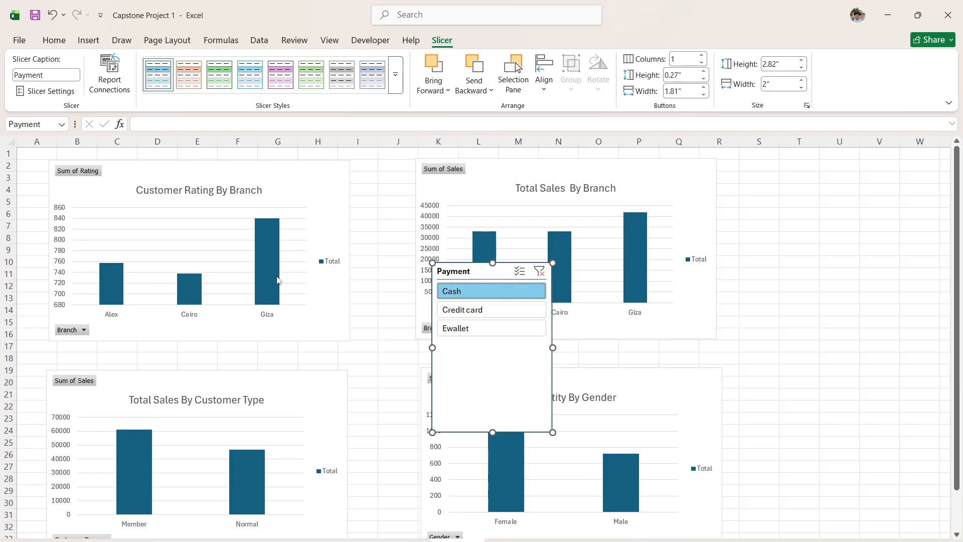
{"action": "mouse_move", "coordinate": [279, 281]}
{"action": "mouse_move", "coordinate": [275, 300]}
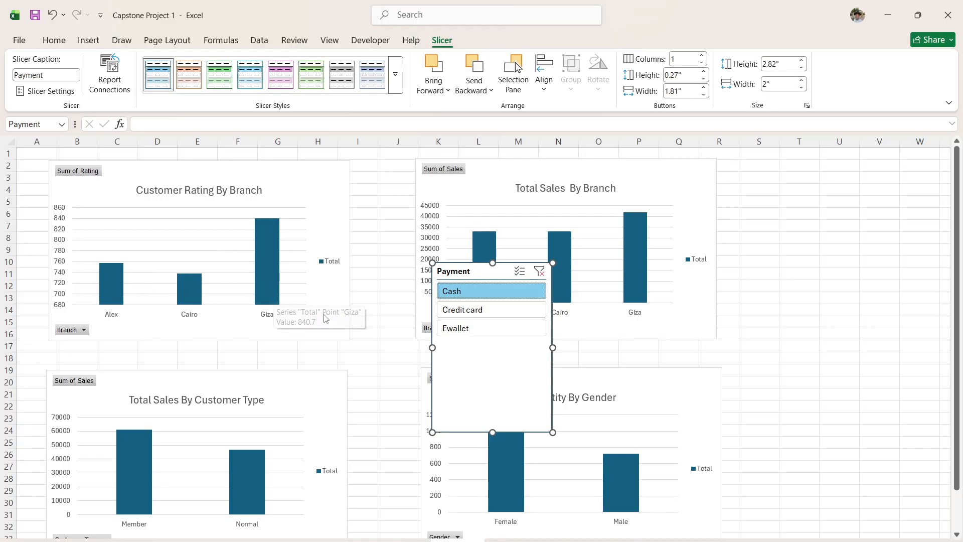
{"action": "left_click", "coordinate": [487, 310]}
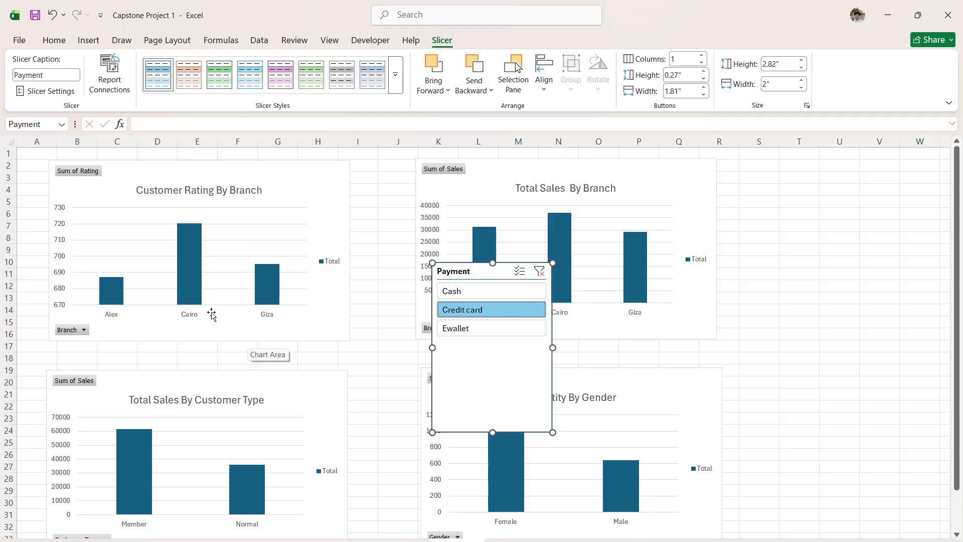
{"action": "left_click", "coordinate": [476, 329]}
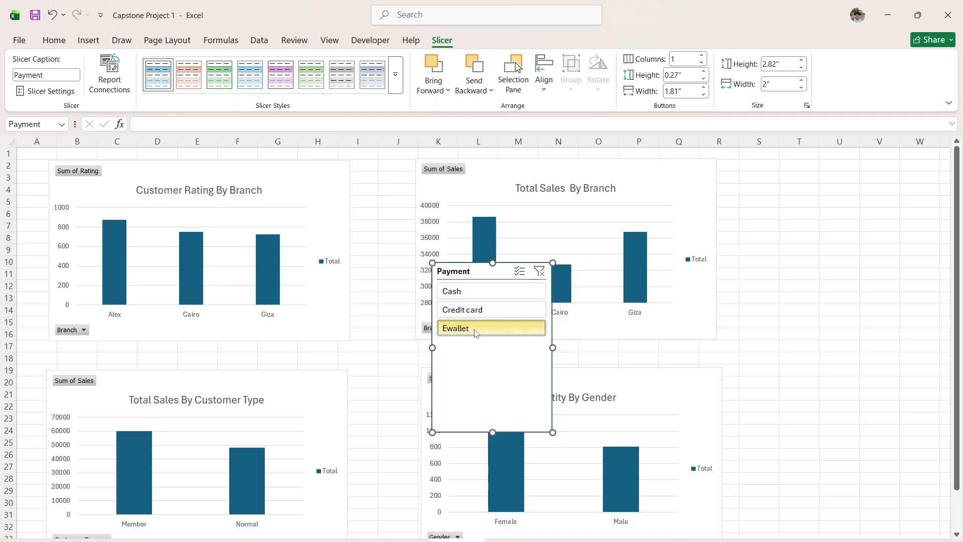
{"action": "mouse_move", "coordinate": [115, 256]}
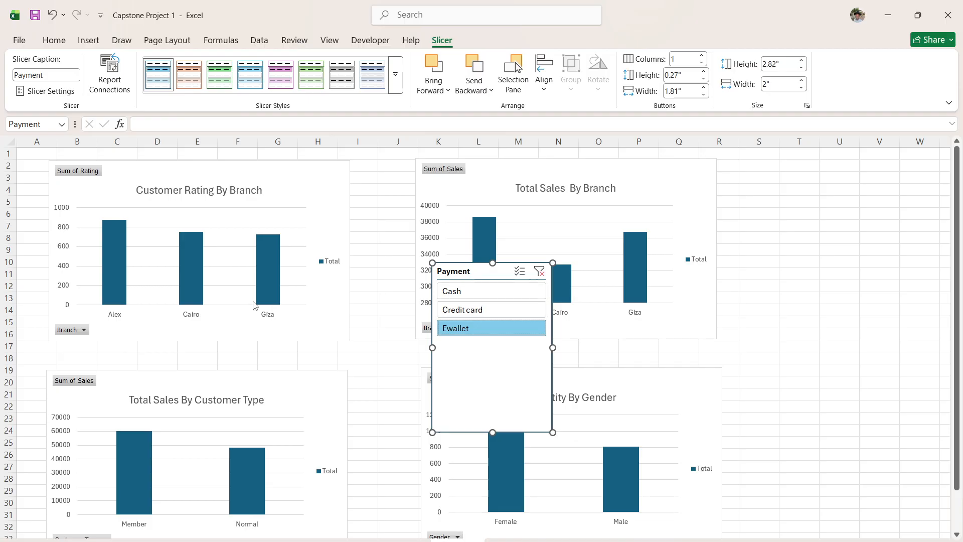
Step: Move the Payment slicer into the middle between the four charts and examine all the charts for Ewallet
{"action": "left_click_drag", "start_coordinate": [477, 274], "coordinate": [350, 281]}
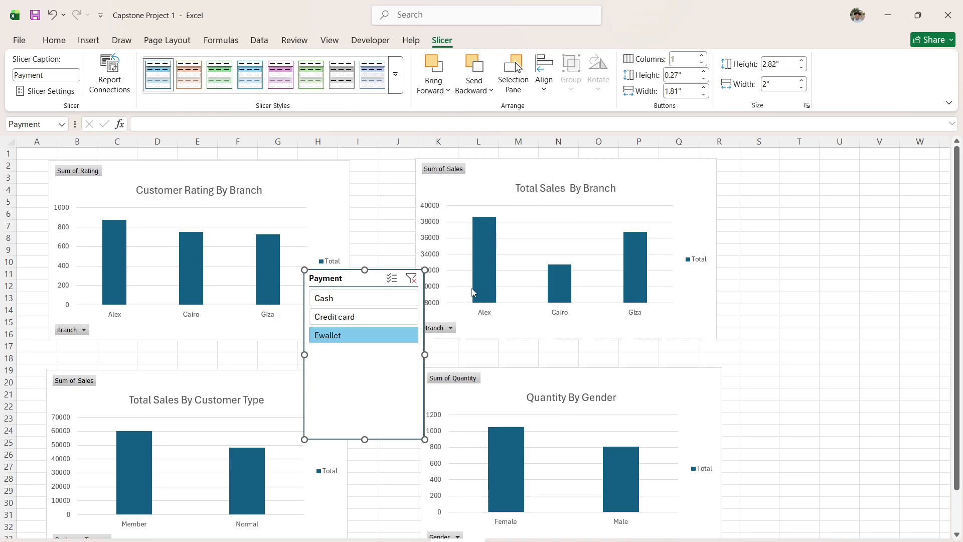
{"action": "mouse_move", "coordinate": [114, 281]}
{"action": "mouse_move", "coordinate": [489, 253]}
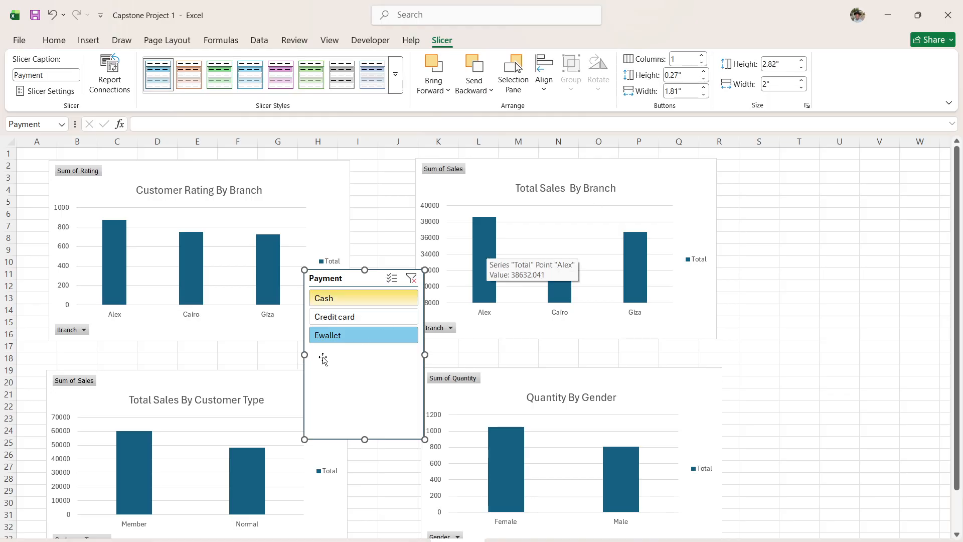
{"action": "scroll", "coordinate": [504, 443], "scroll_direction": "down", "scroll_amount": 2}
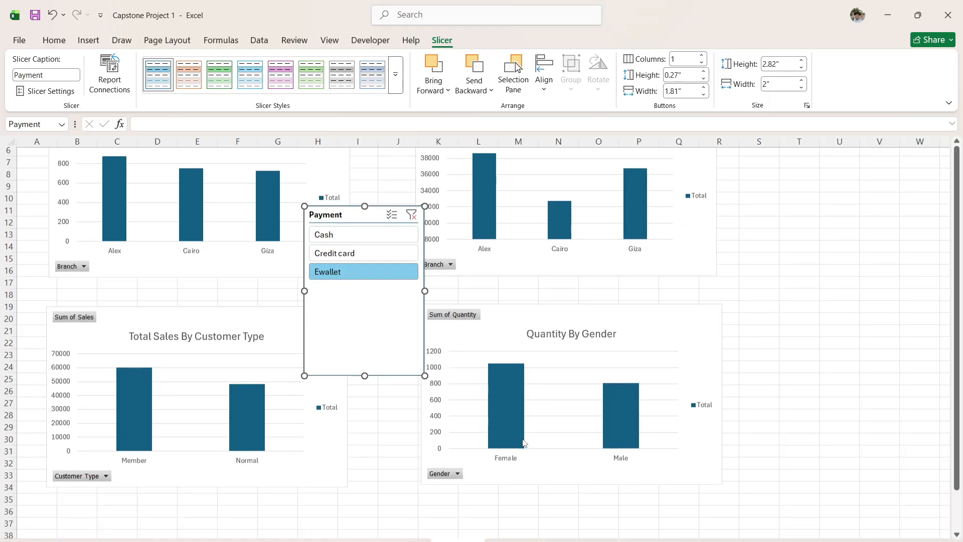
{"action": "mouse_move", "coordinate": [523, 442]}
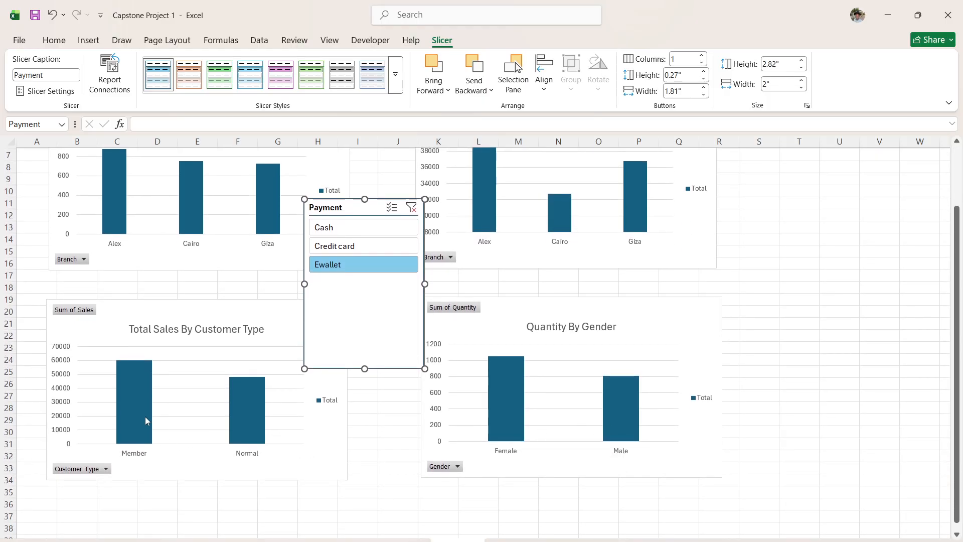
{"action": "scroll", "coordinate": [361, 309], "scroll_direction": "up", "scroll_amount": 2}
Step: Filter the charts to Cash payments and examine the branch, customer type and gender charts
{"action": "left_click", "coordinate": [334, 300]}
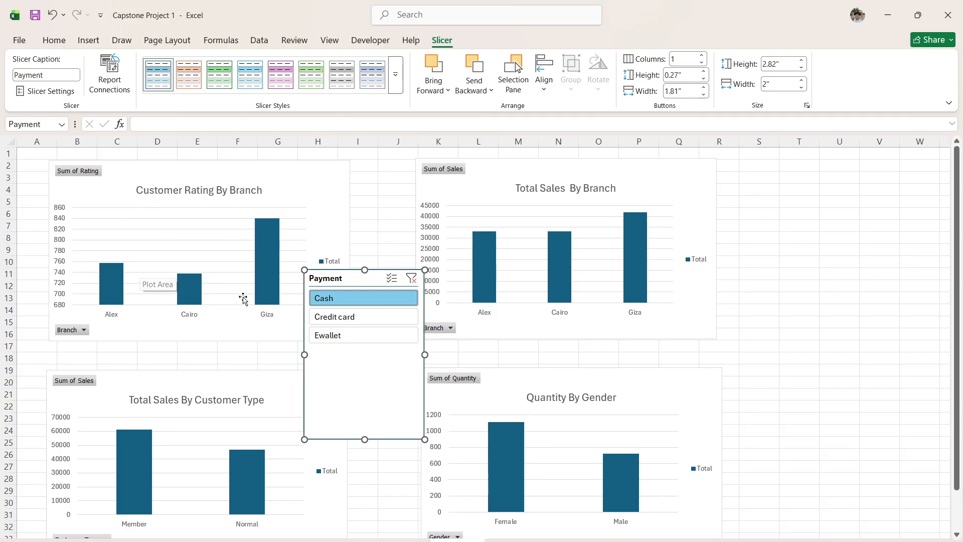
{"action": "mouse_move", "coordinate": [262, 266]}
{"action": "mouse_move", "coordinate": [642, 249]}
{"action": "scroll", "coordinate": [649, 262], "scroll_direction": "down", "scroll_amount": 3}
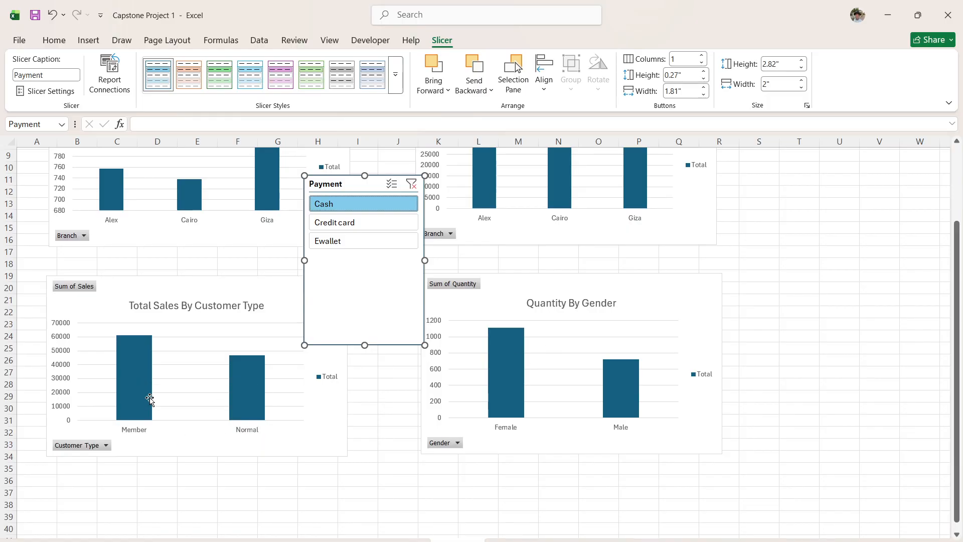
{"action": "scroll", "coordinate": [135, 387], "scroll_direction": "up", "scroll_amount": 3}
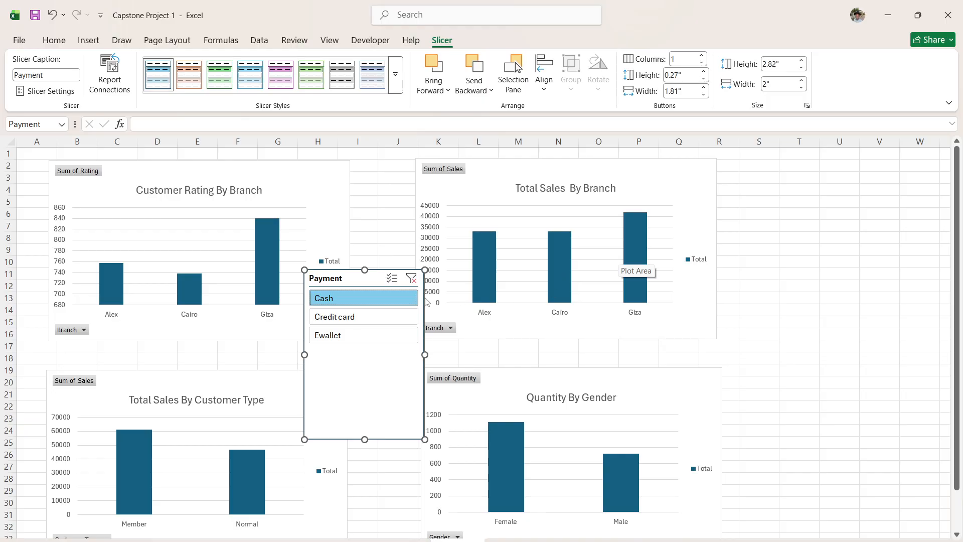
Step: Filter the charts to Credit card payments and examine the branch, customer type and gender charts
{"action": "left_click", "coordinate": [348, 317]}
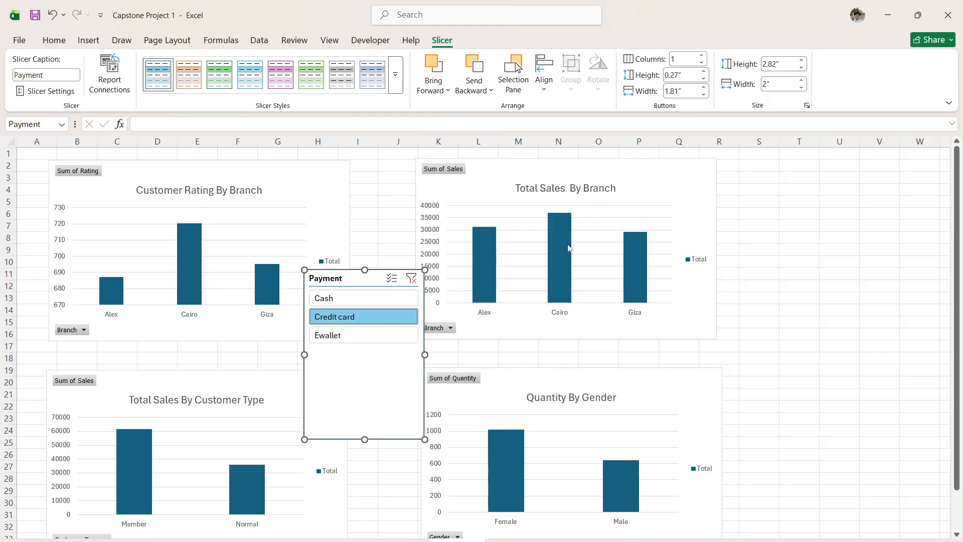
{"action": "mouse_move", "coordinate": [569, 248]}
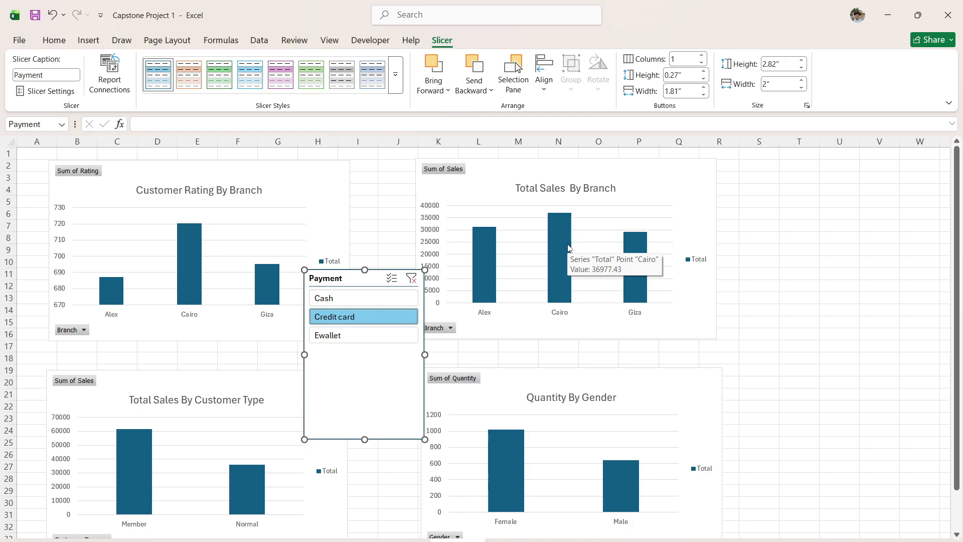
{"action": "scroll", "coordinate": [569, 248], "scroll_direction": "down", "scroll_amount": 3}
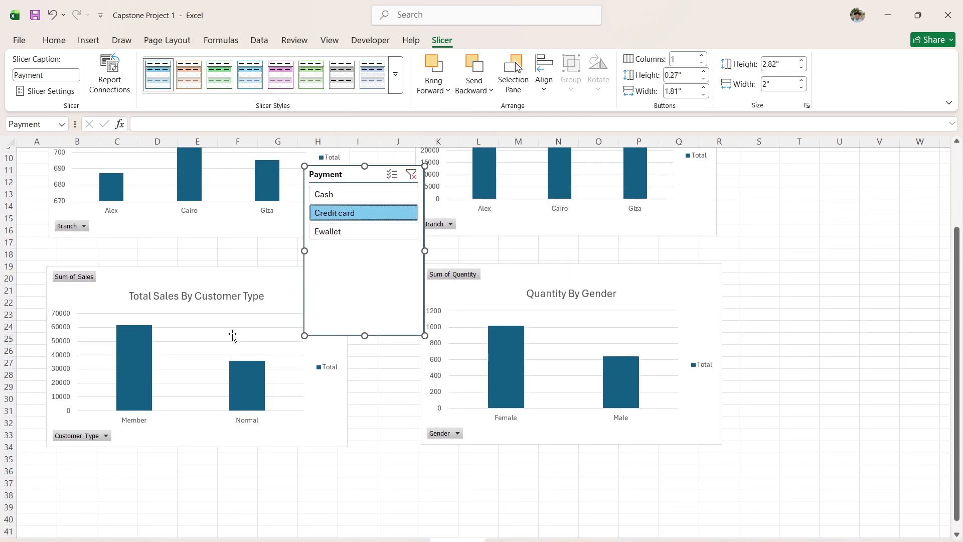
{"action": "left_click", "coordinate": [544, 334]}
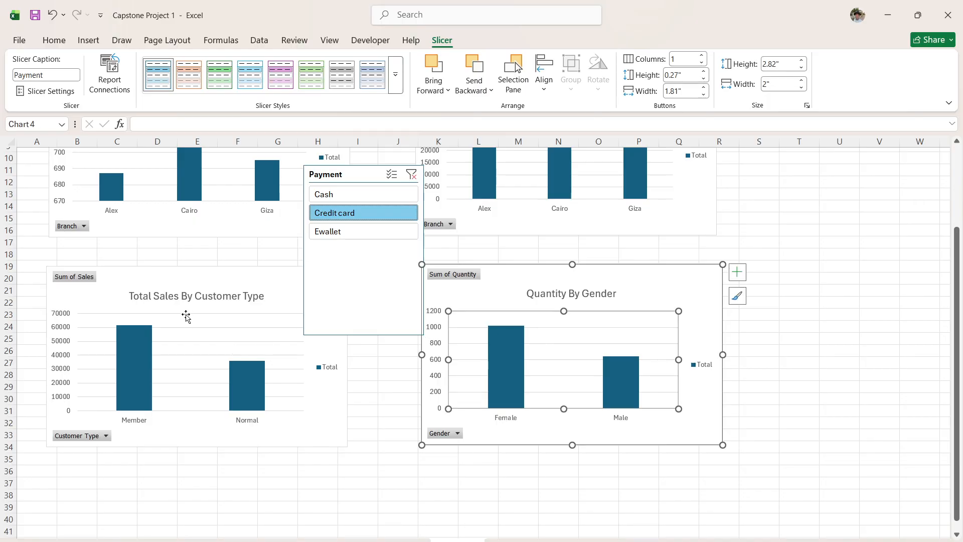
{"action": "left_click", "coordinate": [230, 320]}
{"action": "scroll", "coordinate": [230, 319], "scroll_direction": "up", "scroll_amount": 3}
{"action": "scroll", "coordinate": [230, 320], "scroll_direction": "up", "scroll_amount": 3}
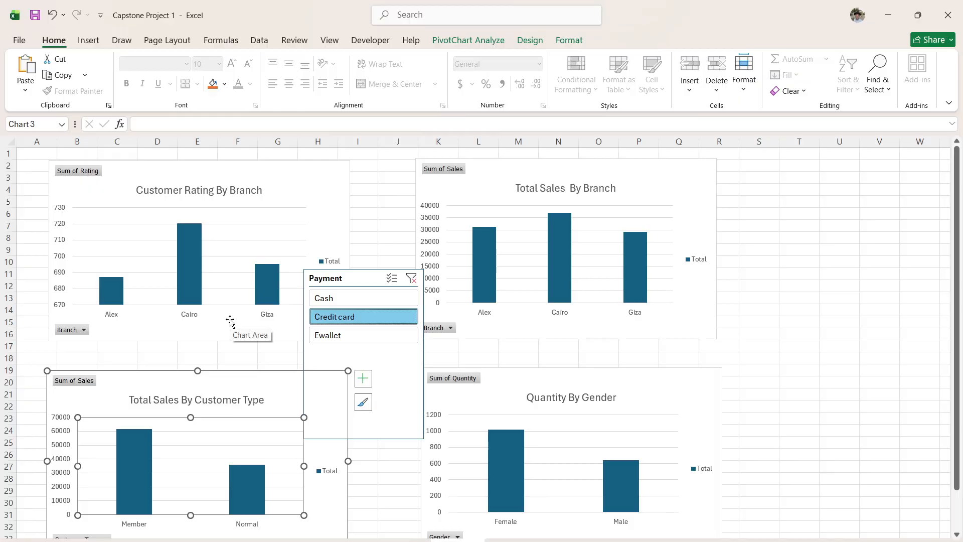
Step: Clear the Payment slicer's filter and check the Giza bar in the Total Sales By Branch chart
{"action": "left_click", "coordinate": [363, 200]}
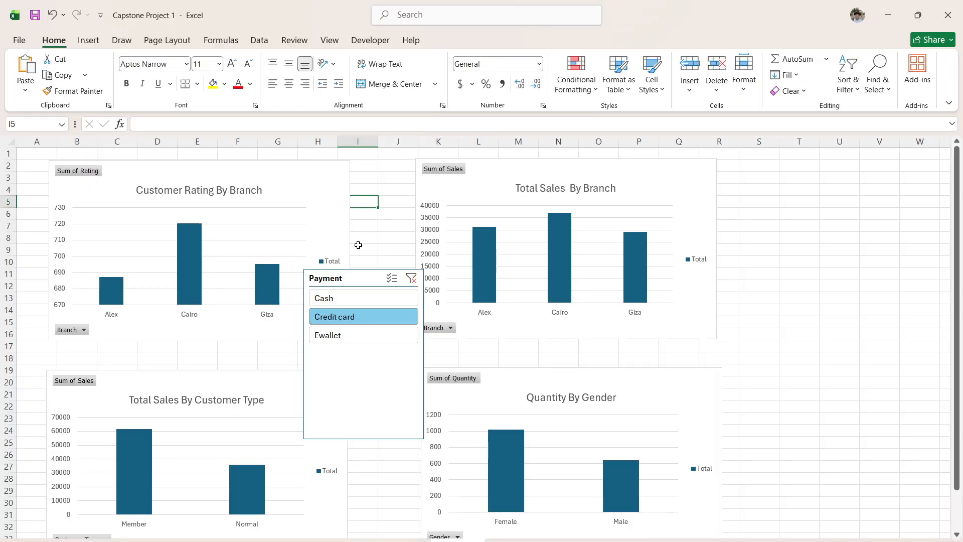
{"action": "left_click", "coordinate": [412, 280]}
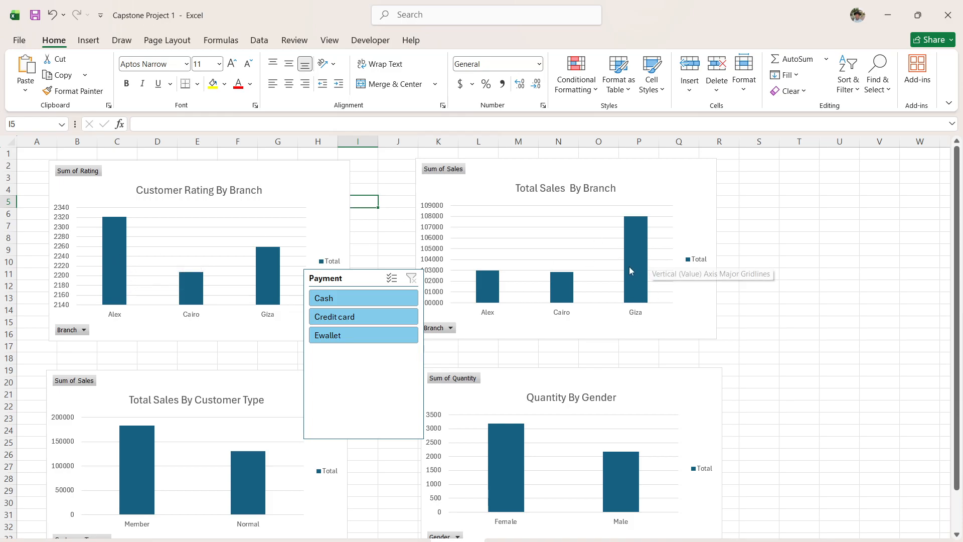
{"action": "mouse_move", "coordinate": [626, 261]}
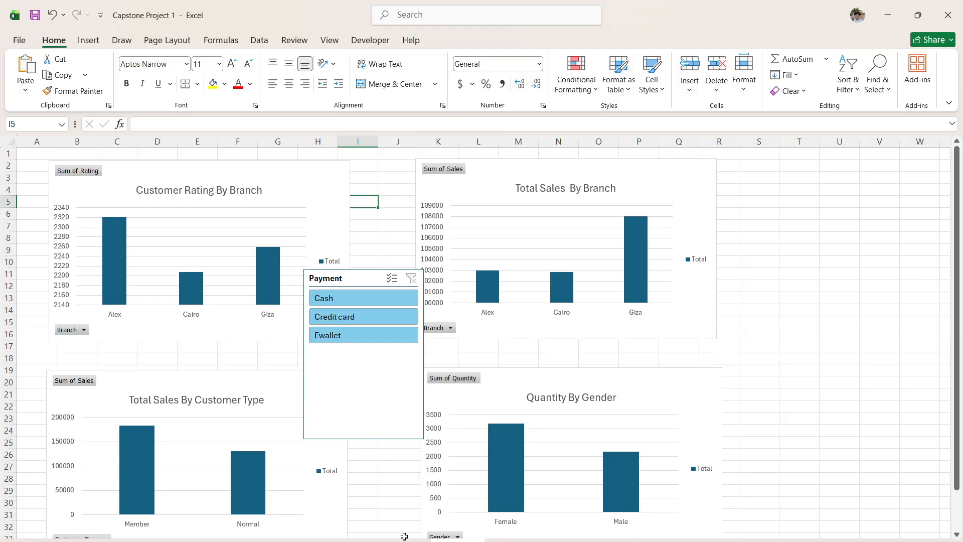
Step: Review the central tendency, probability distribution and pie chart sheets, and return to the sheet with the four charts
{"action": "scroll", "coordinate": [482, 336], "scroll_direction": "right", "scroll_amount": 5}
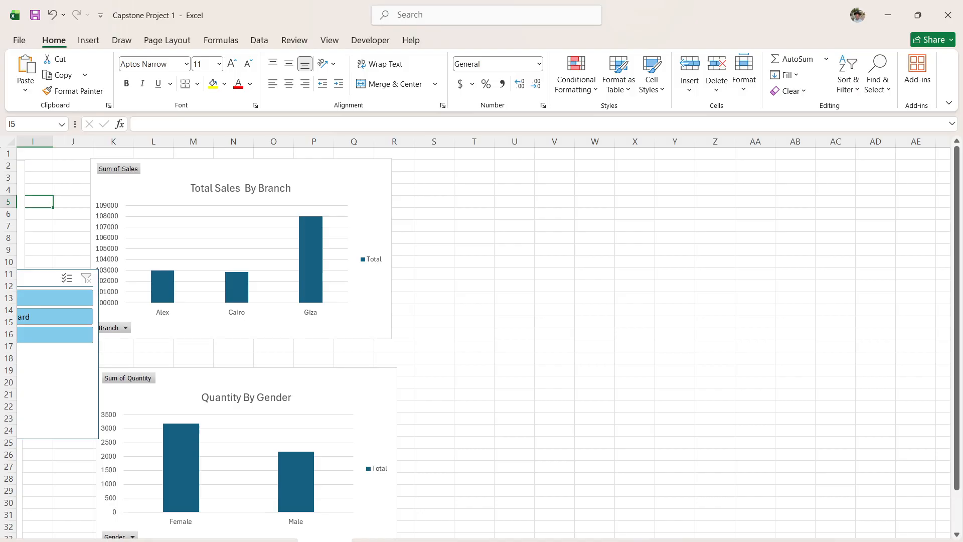
{"action": "left_click", "coordinate": [74, 538]}
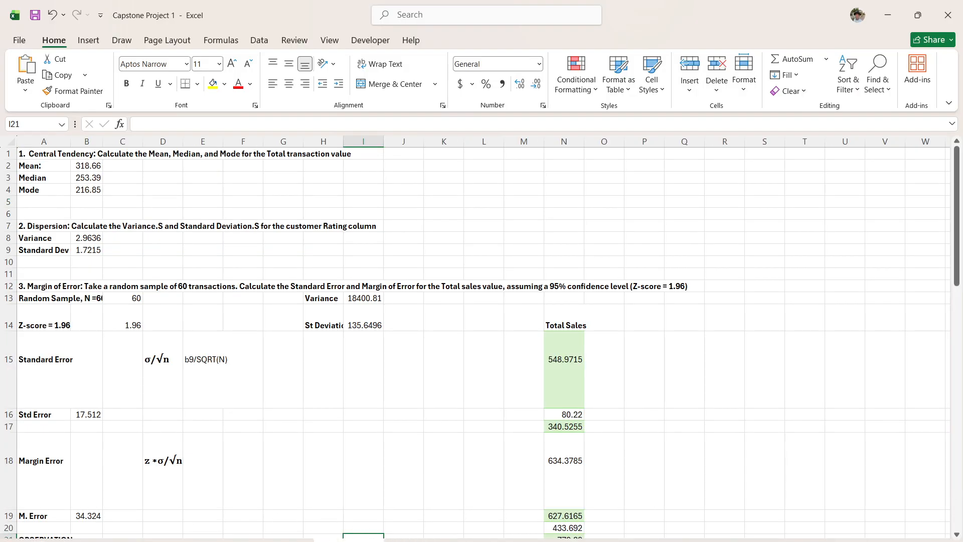
{"action": "left_click", "coordinate": [481, 540]}
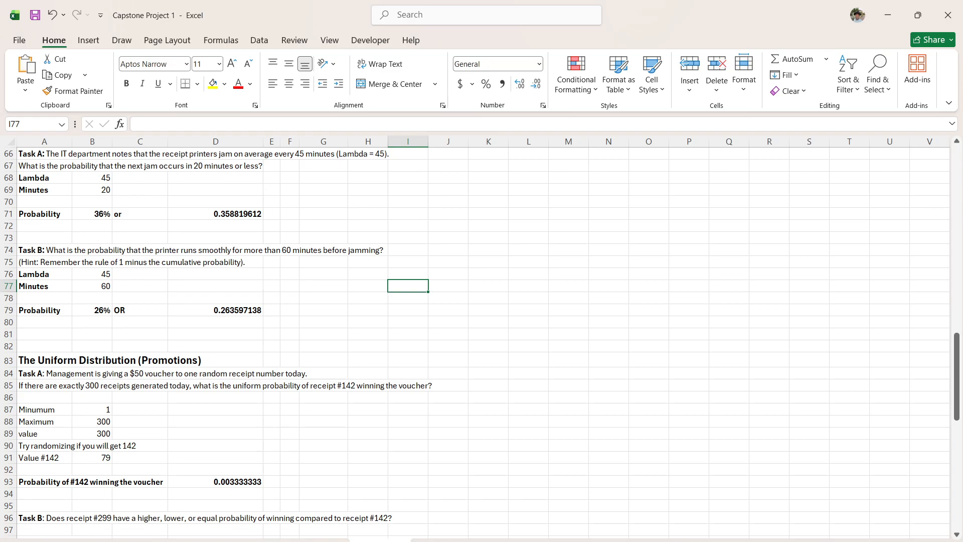
{"action": "left_click", "coordinate": [326, 540]}
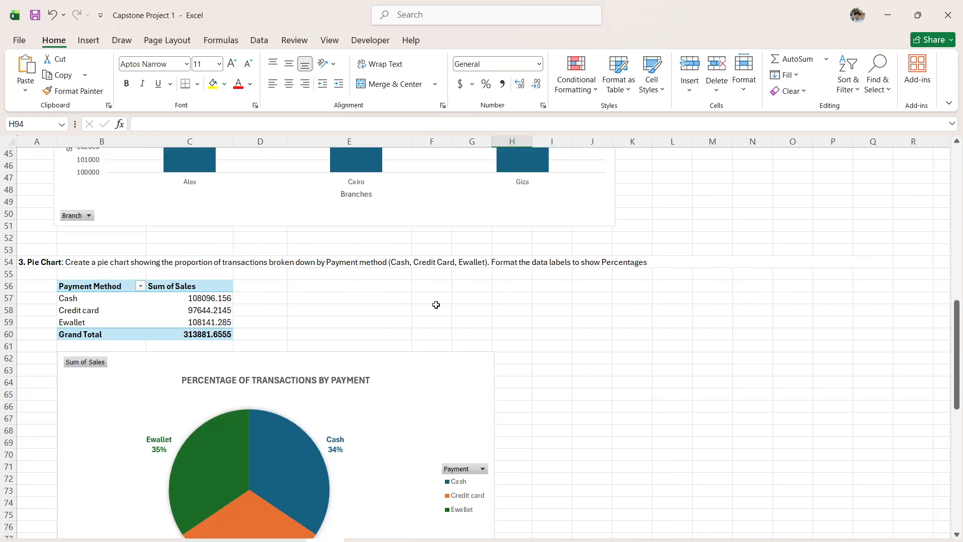
{"action": "left_click", "coordinate": [98, 540]}
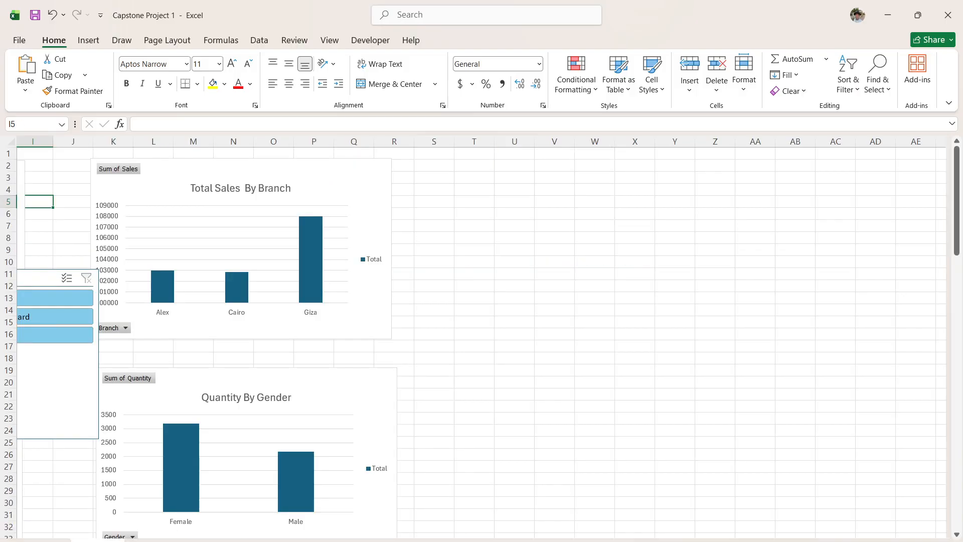